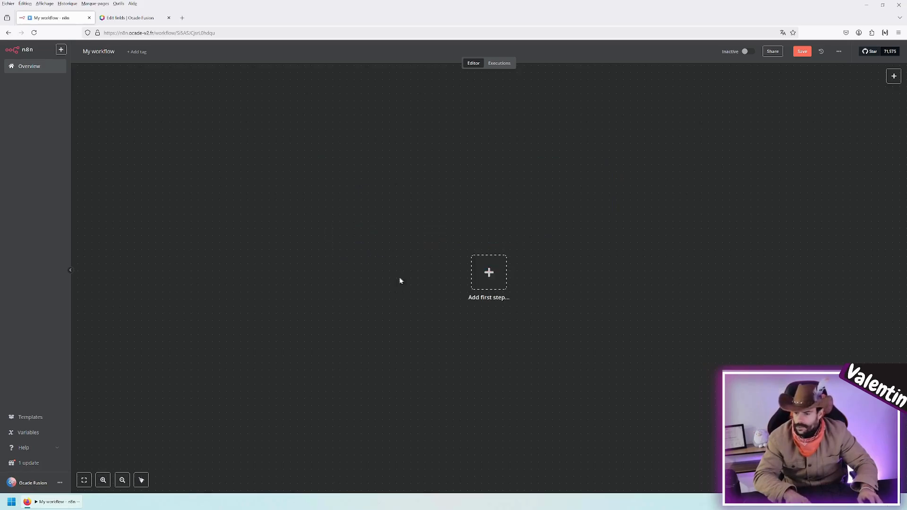
Add an Edit Fields (Set) node as the first step of the empty workflow.
left_click(487, 276)
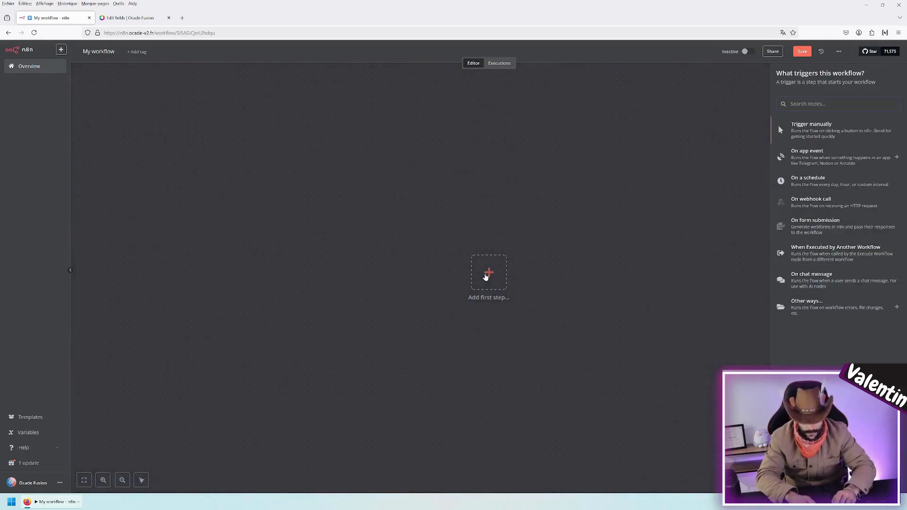
type("edi")
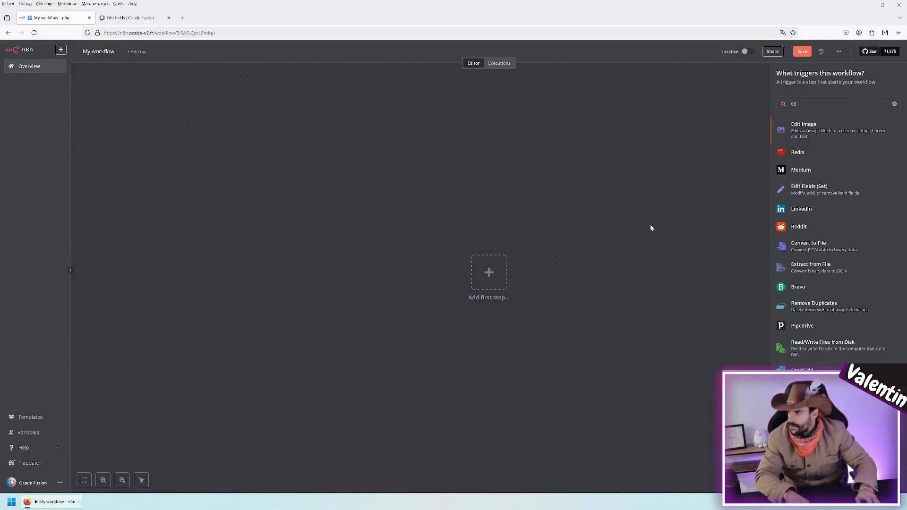
left_click(786, 194)
Add a string field named prenom to the Edit Fields node and enter the person's first name as its value.
left_click(452, 182)
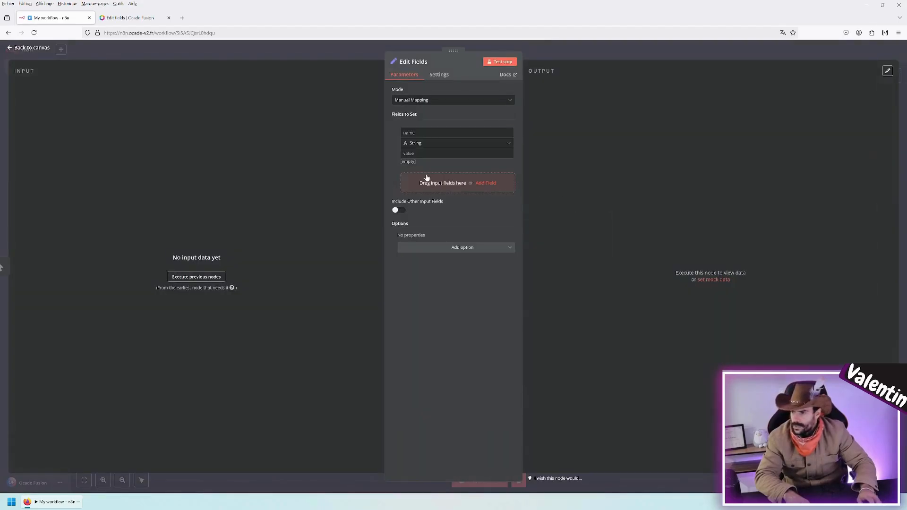
left_click(415, 132)
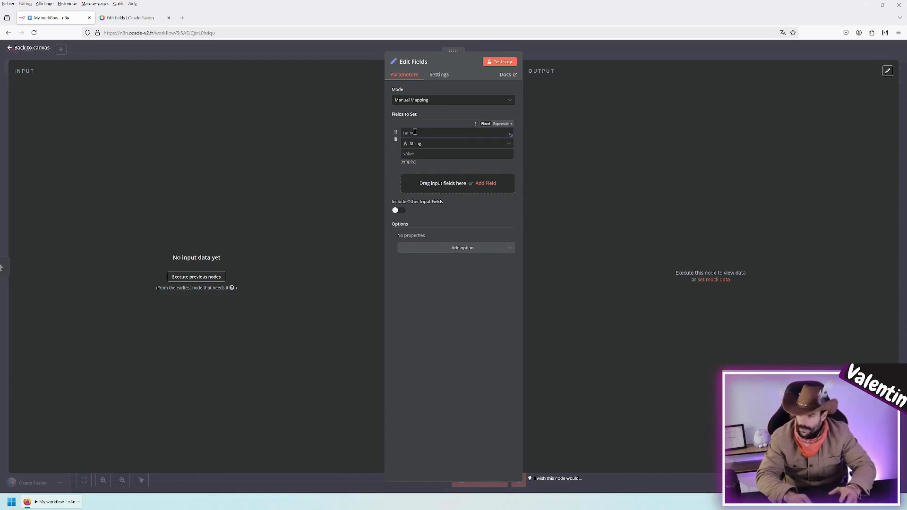
type("prenom")
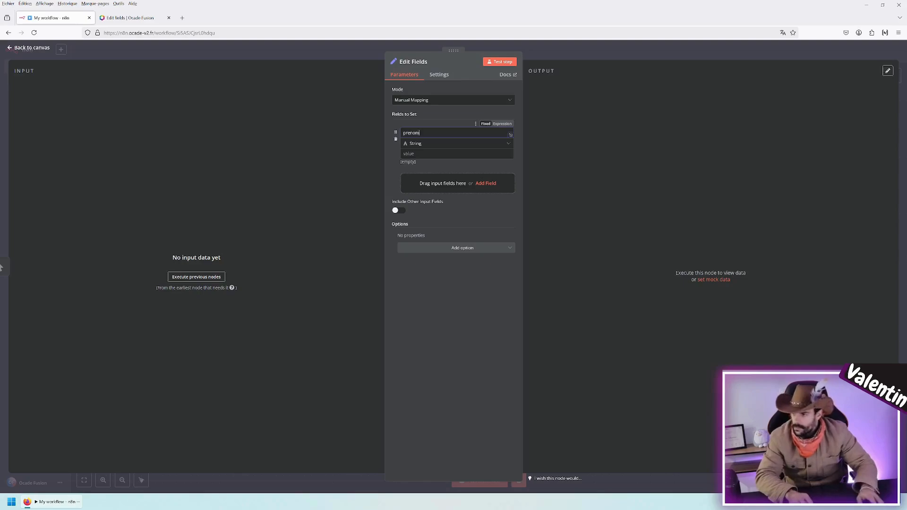
left_click(421, 152)
type("Valentin")
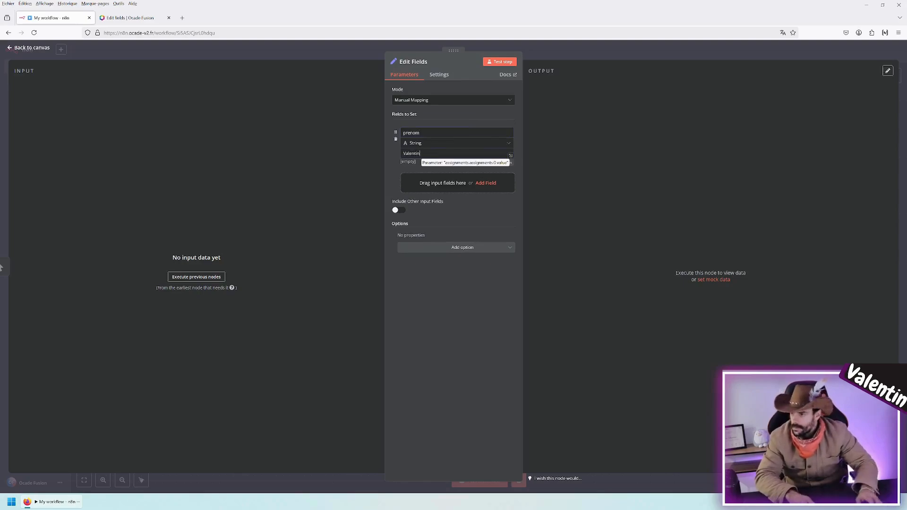
Add a second field named age, of type Number, with the value 32.
left_click(425, 184)
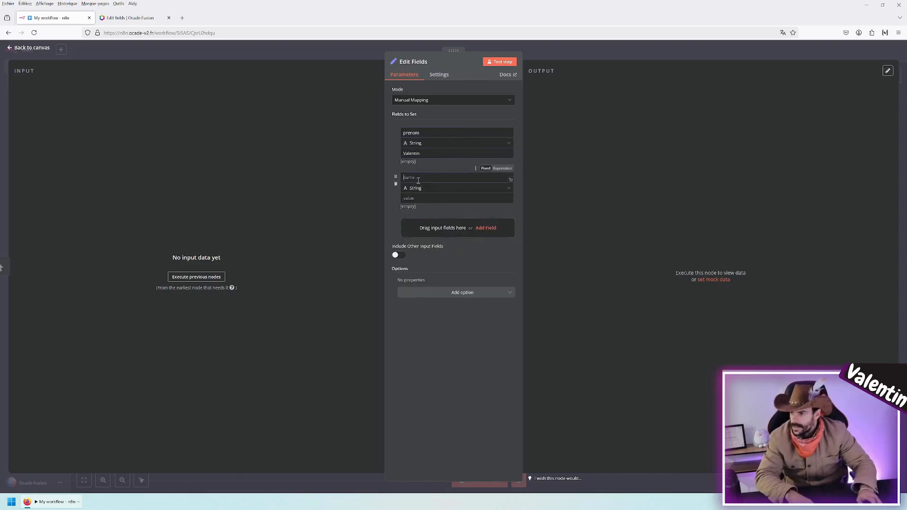
left_click(417, 188)
left_click(417, 216)
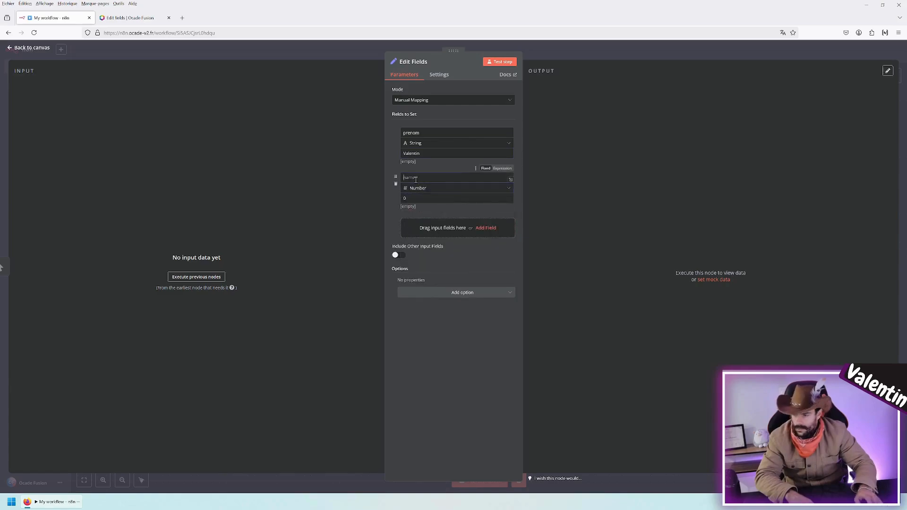
left_click(441, 178)
type("age")
key("Tab")
key("Tab")
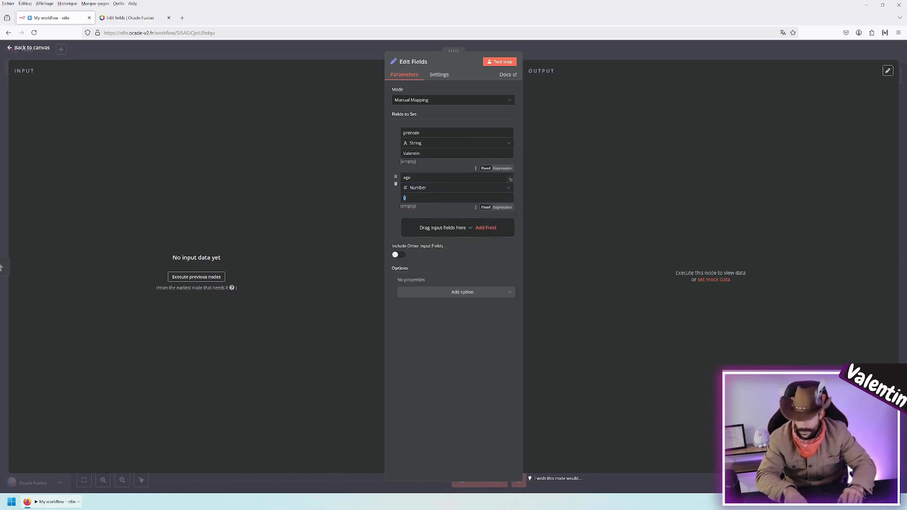
type("32")
Add a third field named is_grand, of type Boolean, with the value true.
left_click(440, 229)
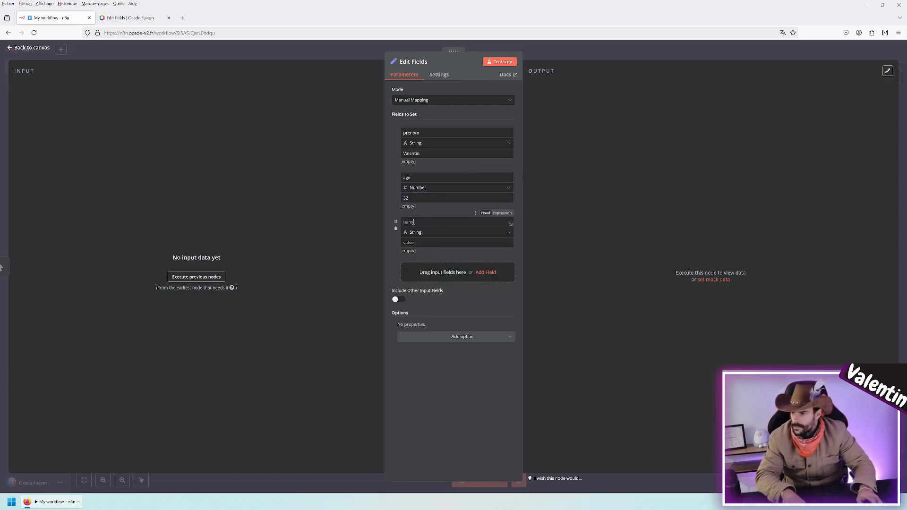
left_click(416, 232)
left_click(422, 274)
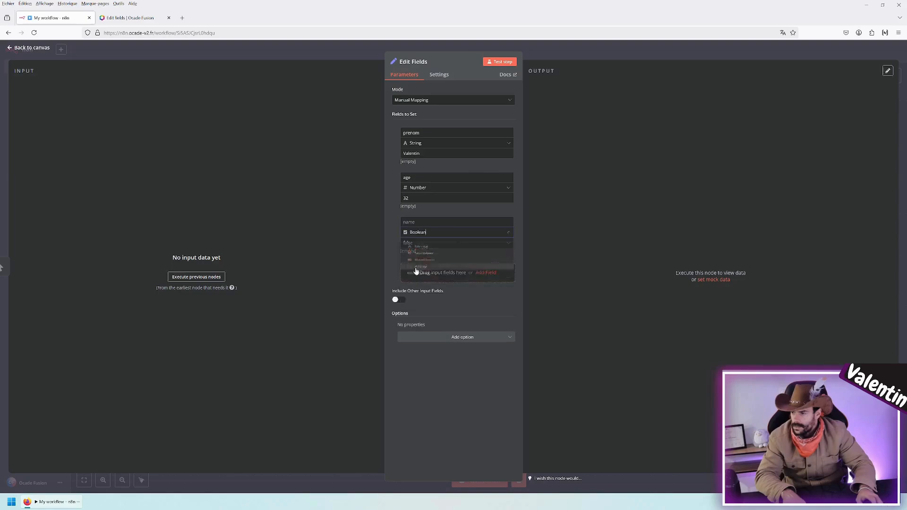
left_click(408, 222)
type("is")
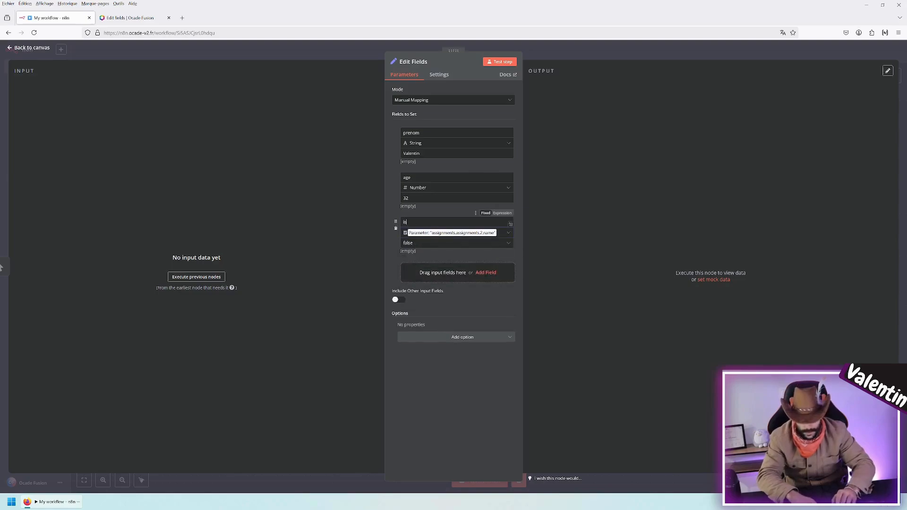
type("_grand")
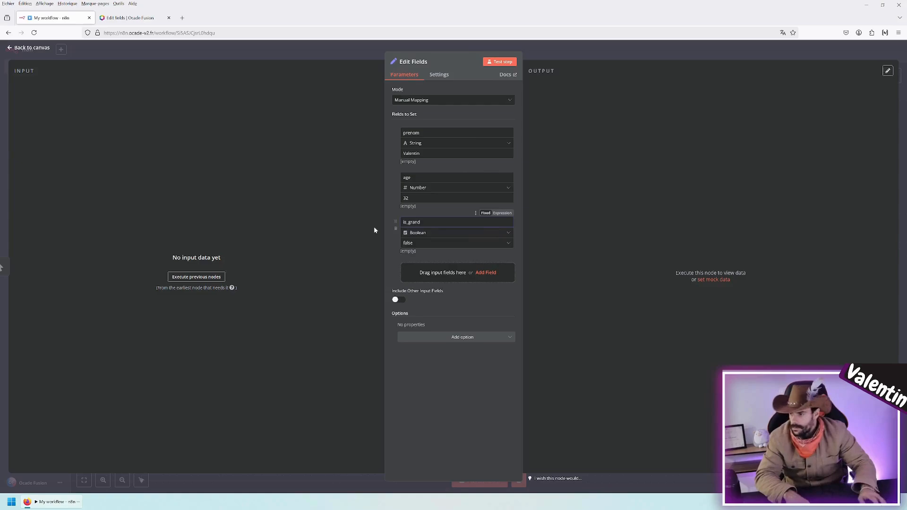
left_click(409, 243)
left_click(418, 272)
Add an Array field named lise_de_course containing "radis" and "salade".
left_click(433, 268)
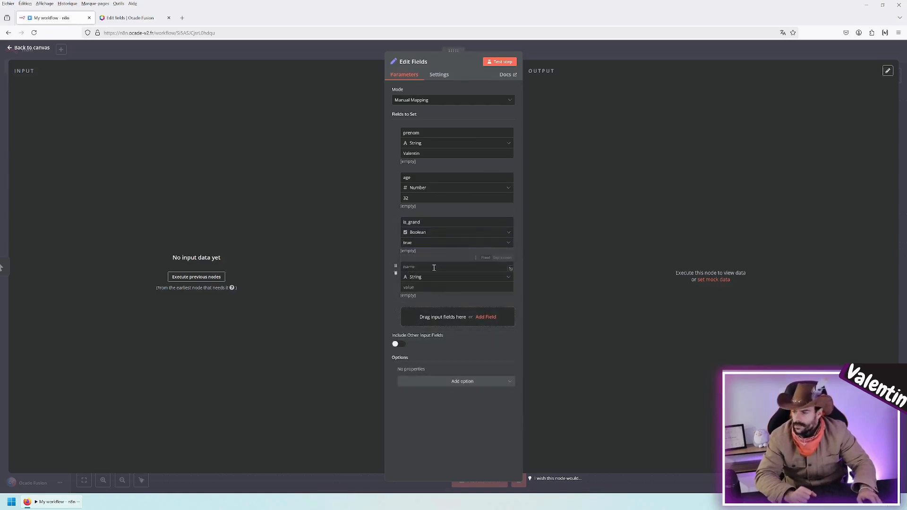
left_click(422, 278)
left_click(415, 331)
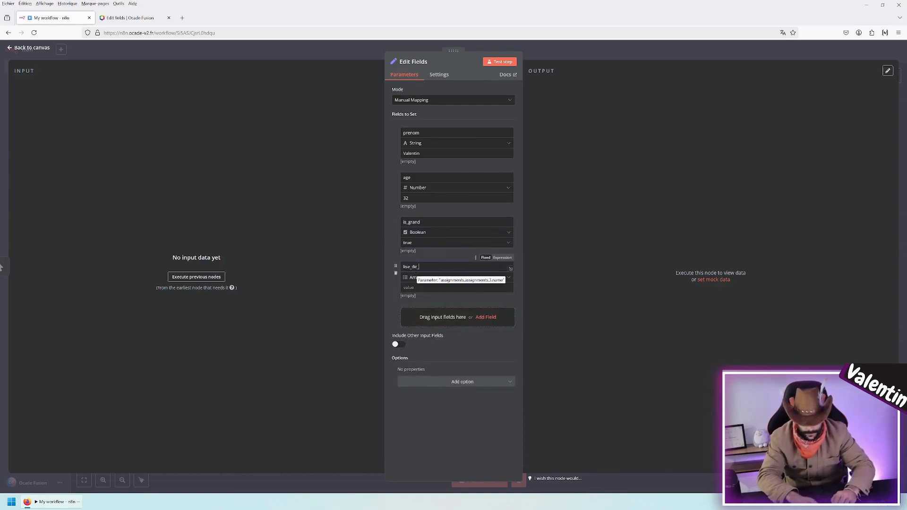
left_click(411, 287)
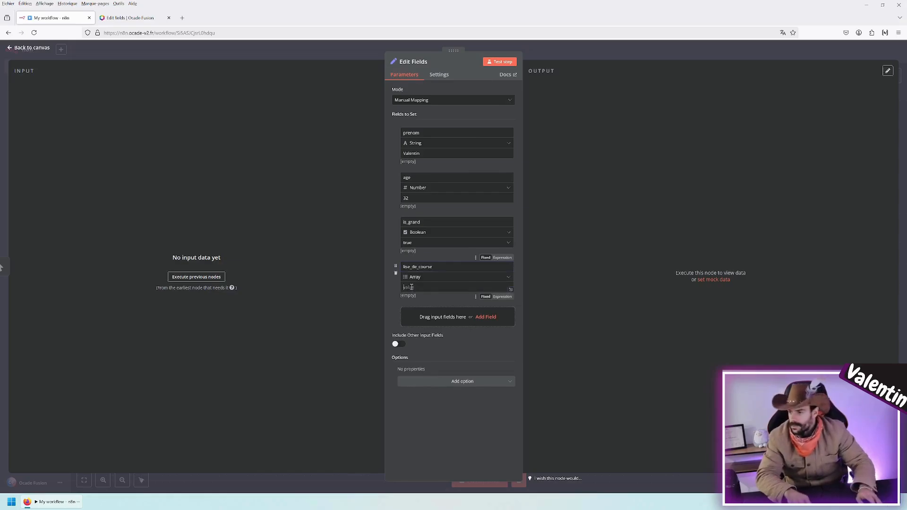
left_click(510, 289)
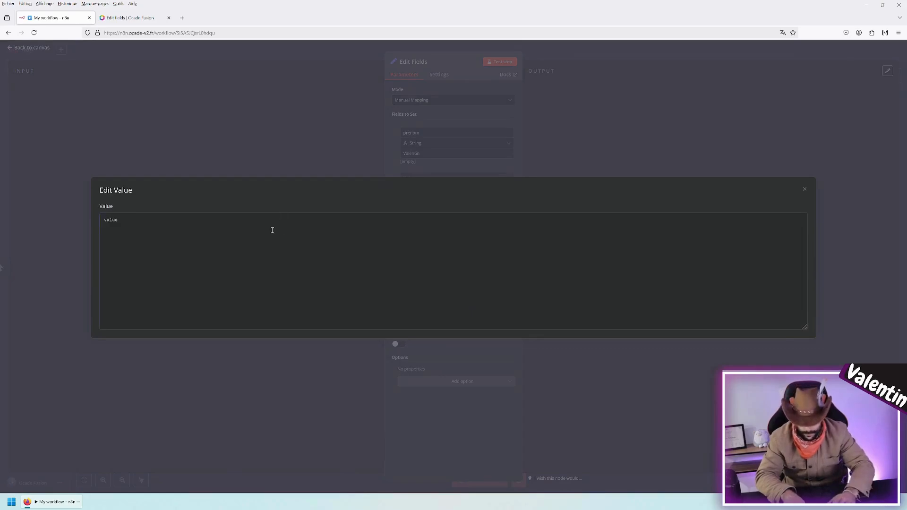
type("[")
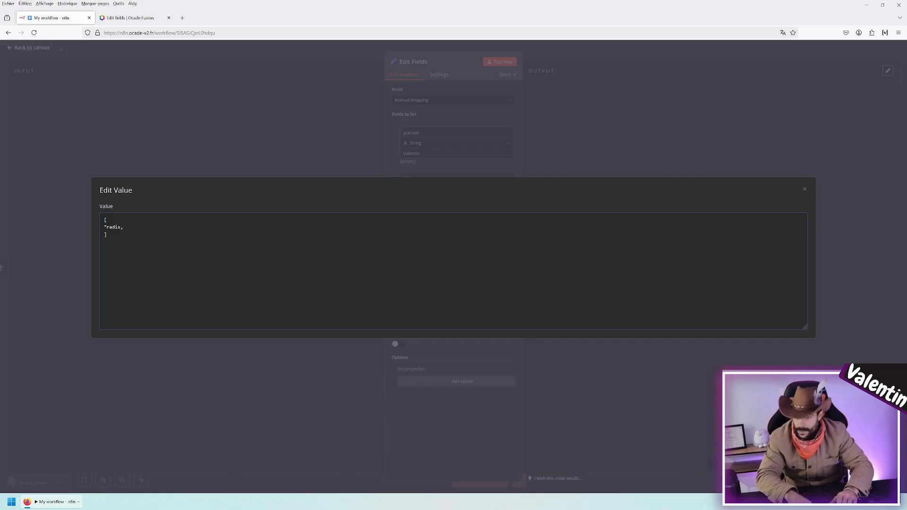
left_click(207, 167)
Add an Object field named voiture with couleur "blanc" and marque "citroen", and test the Edit Fields node.
left_click(431, 313)
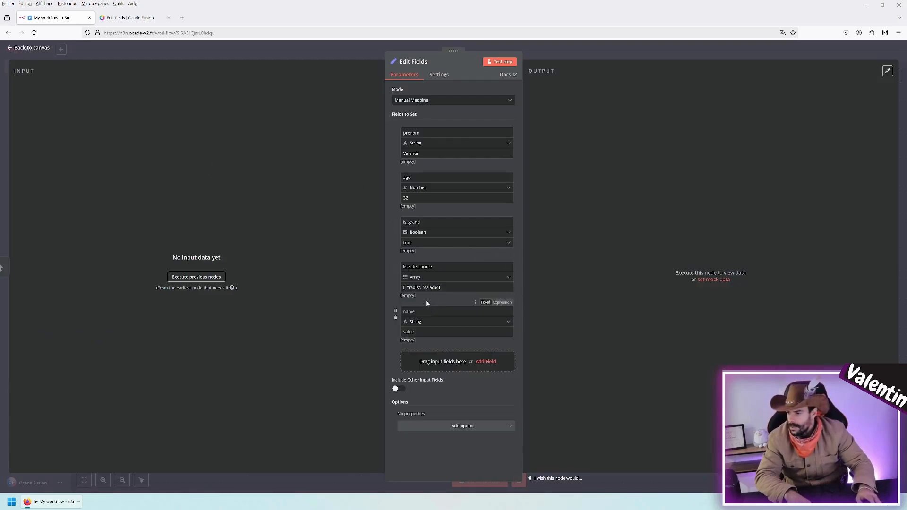
left_click(420, 322)
left_click(425, 381)
left_click(415, 311)
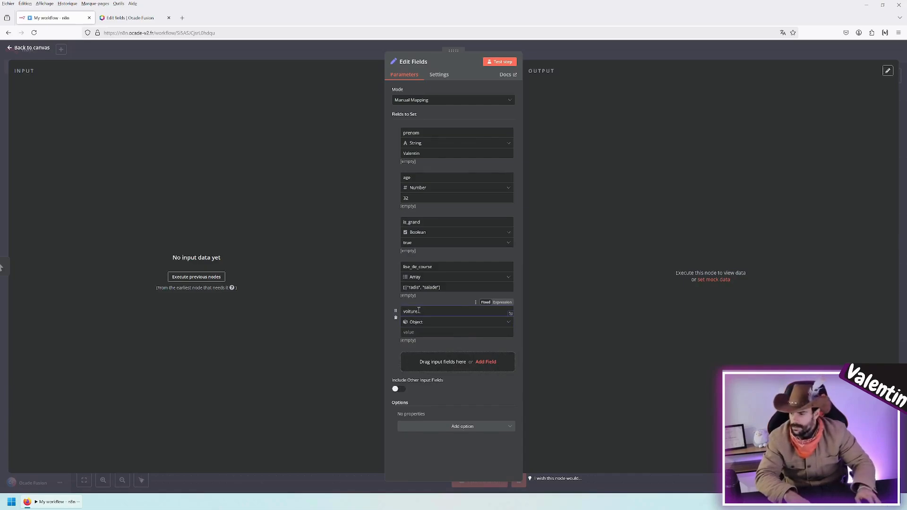
left_click(510, 333)
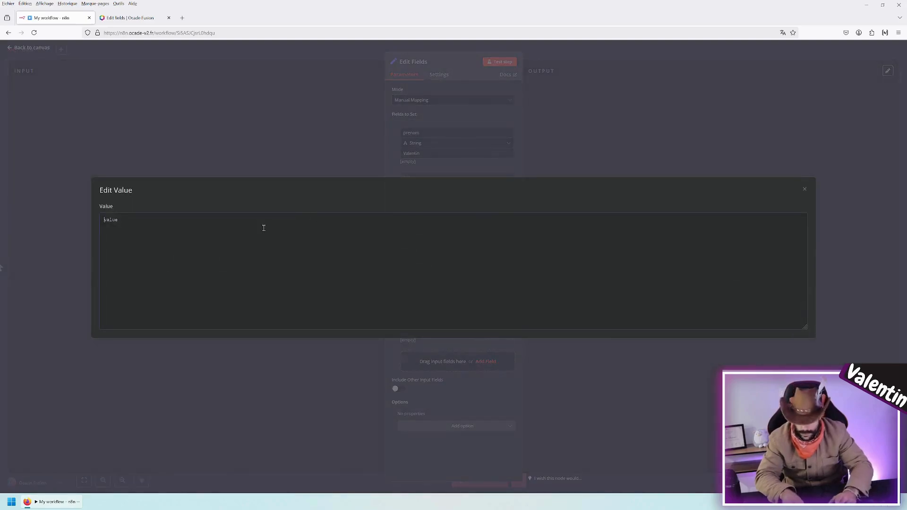
type("{")
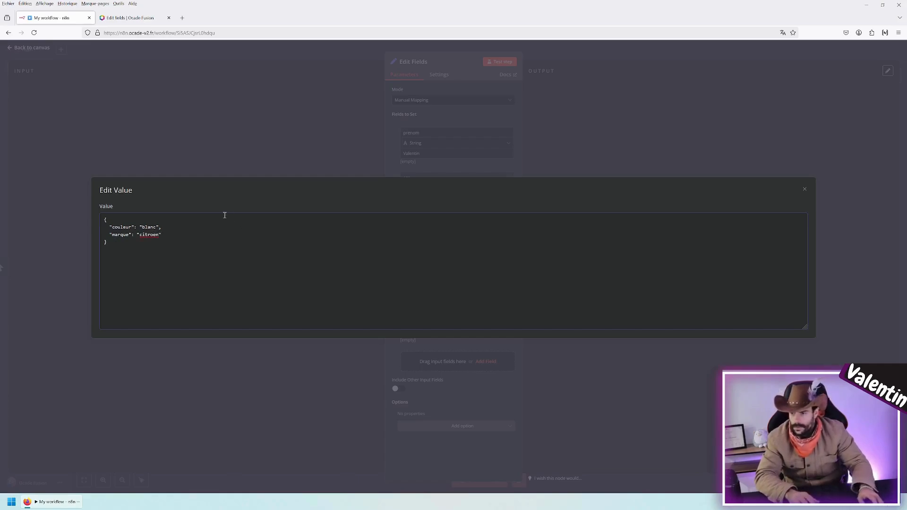
left_click(186, 164)
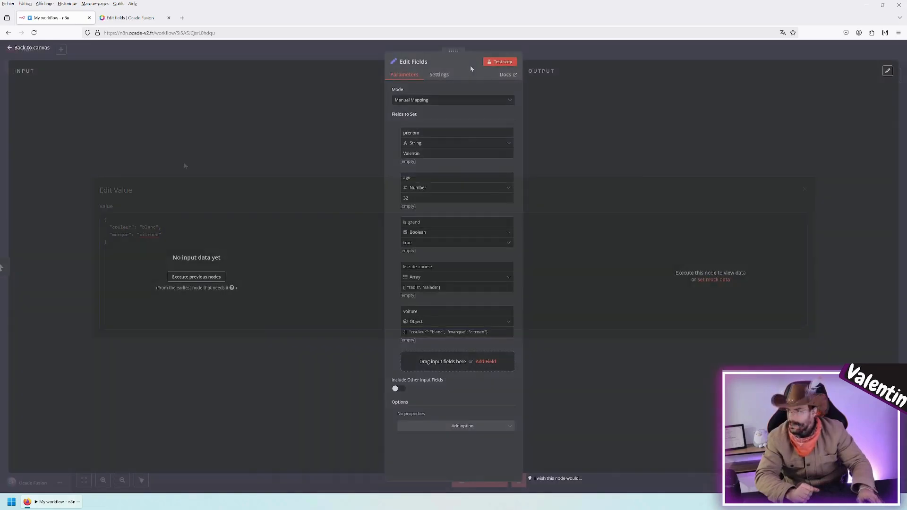
left_click(498, 66)
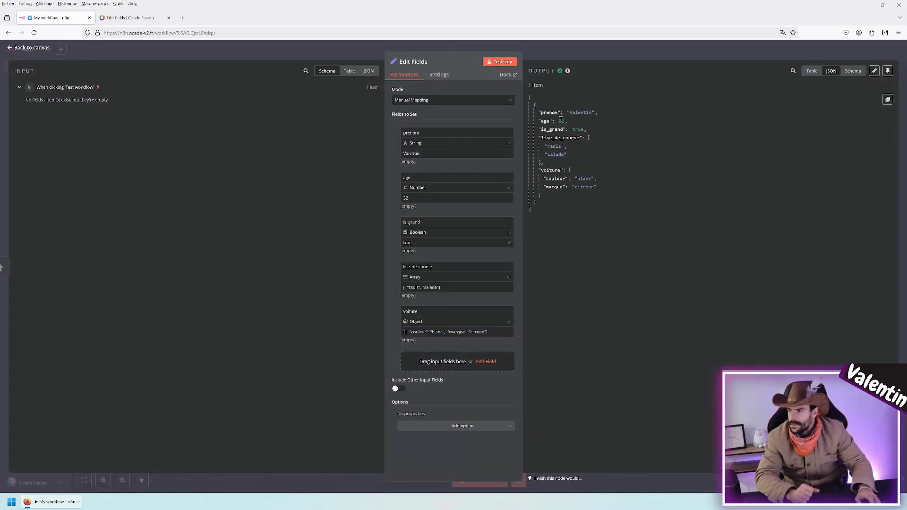
left_click(567, 54)
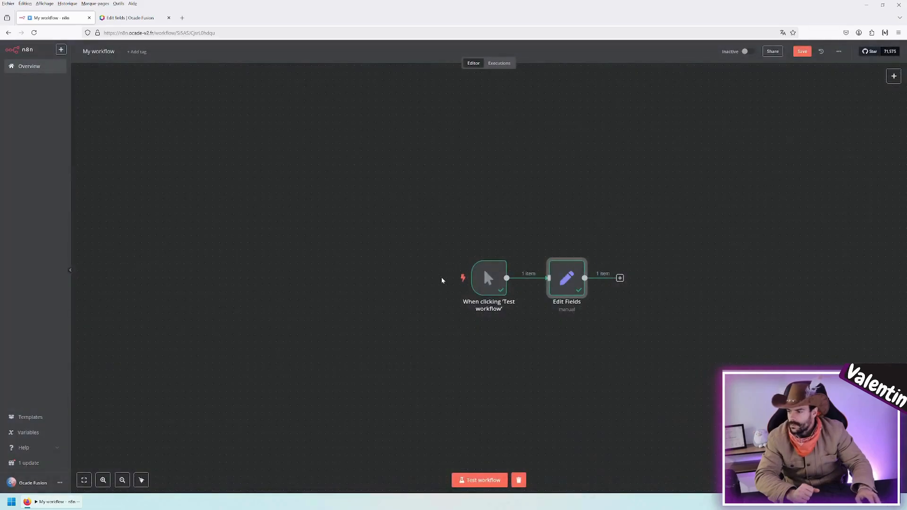
Add an If node after the Edit Fields node and return to the canvas.
left_click(619, 279)
type("If")
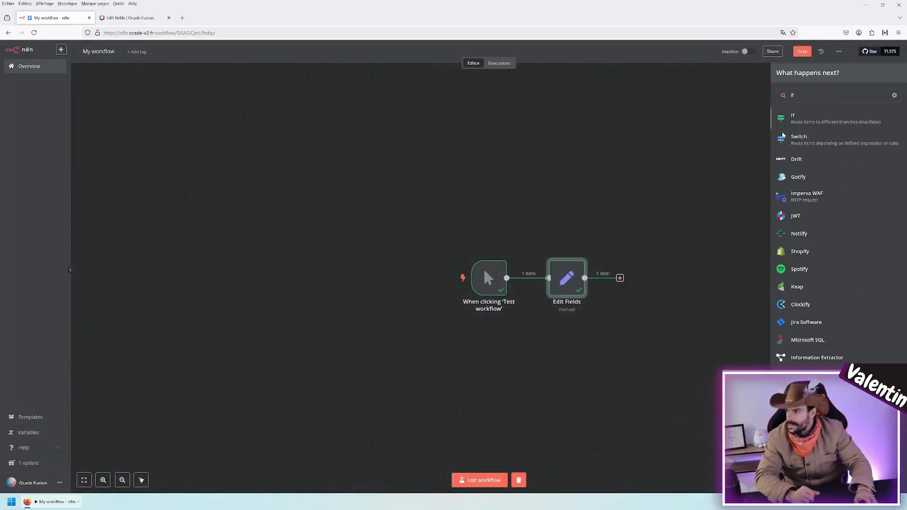
key("Return")
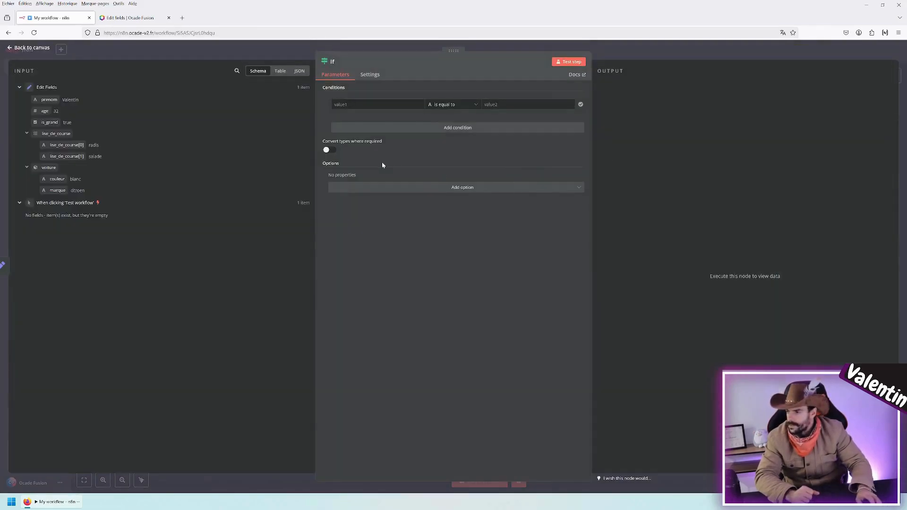
key("Escape")
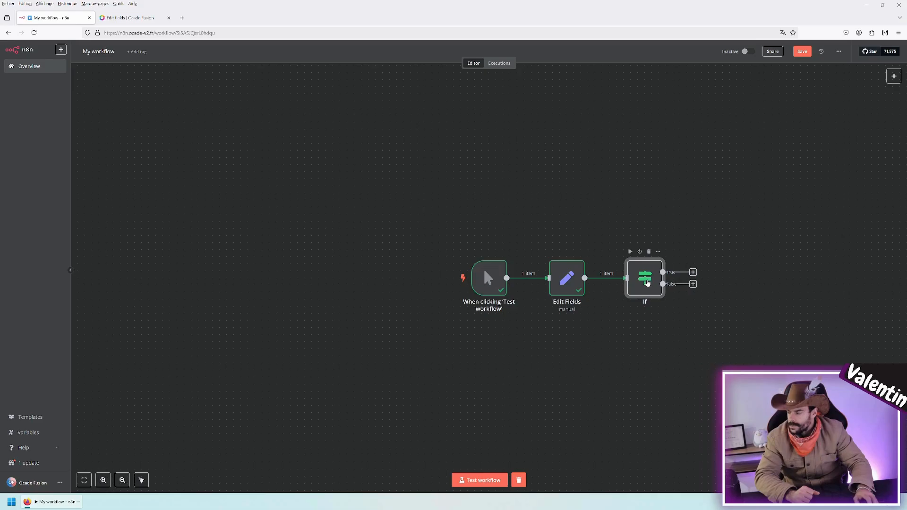
Map the prenom field from the Edit Fields output to the first value of the If node's condition.
double_click(642, 283)
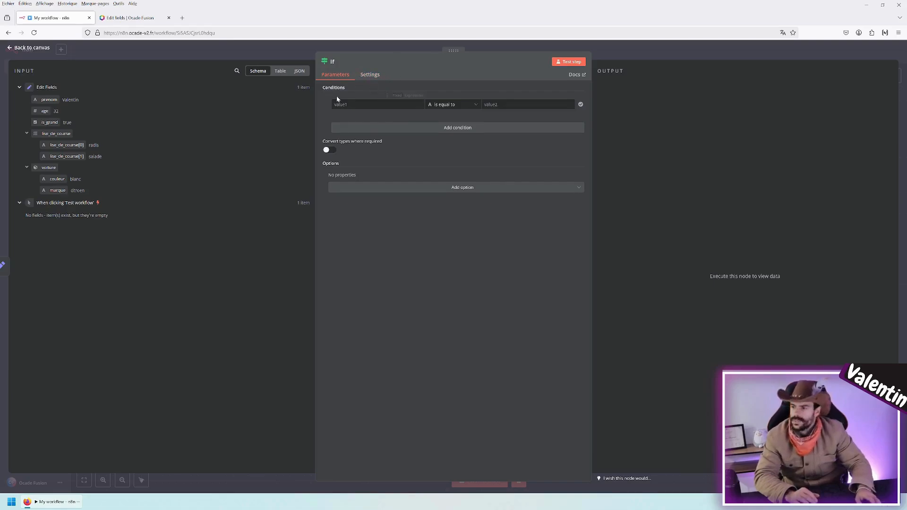
left_click(384, 105)
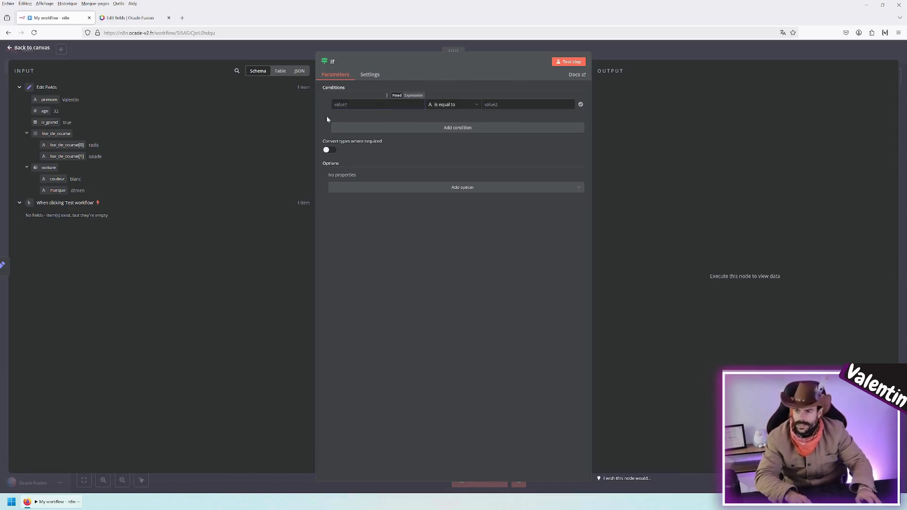
left_click_drag(50, 100, 353, 107)
left_click(446, 112)
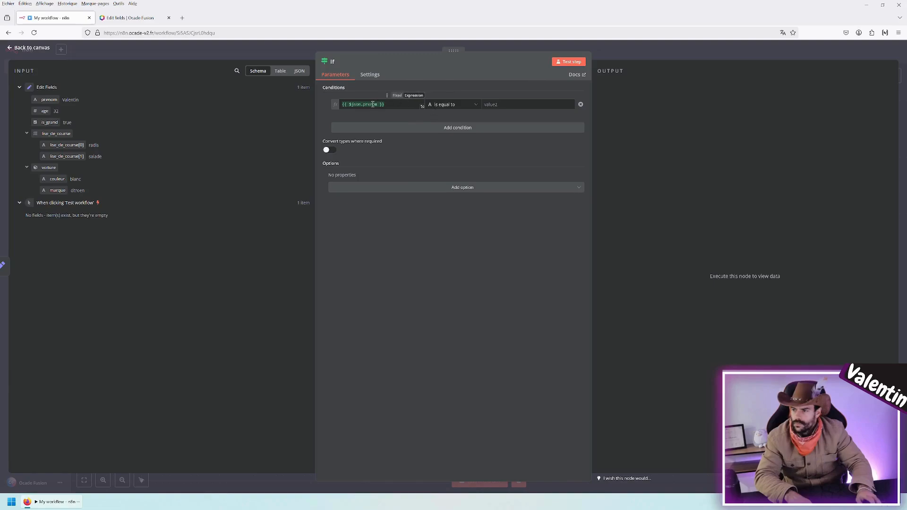
Set the prenom condition's operator to String "exists" and test the If node.
left_click(428, 107)
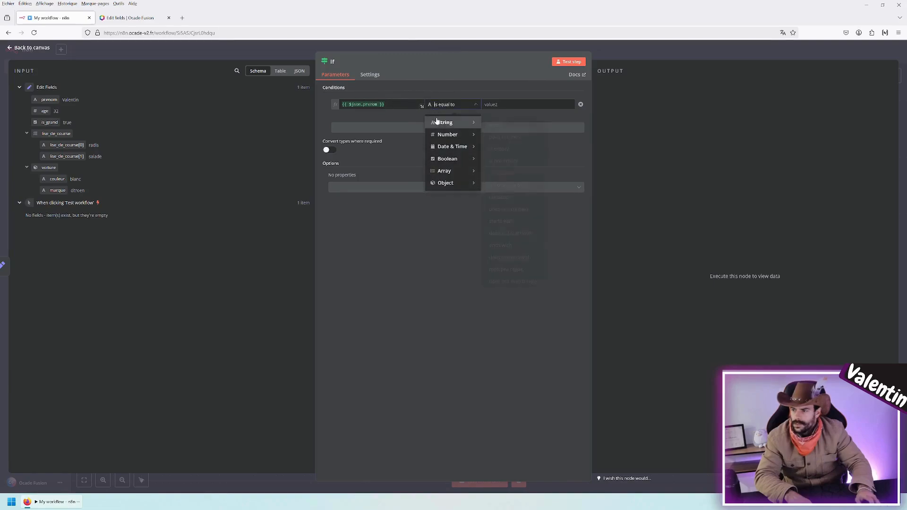
mouse_move(446, 186)
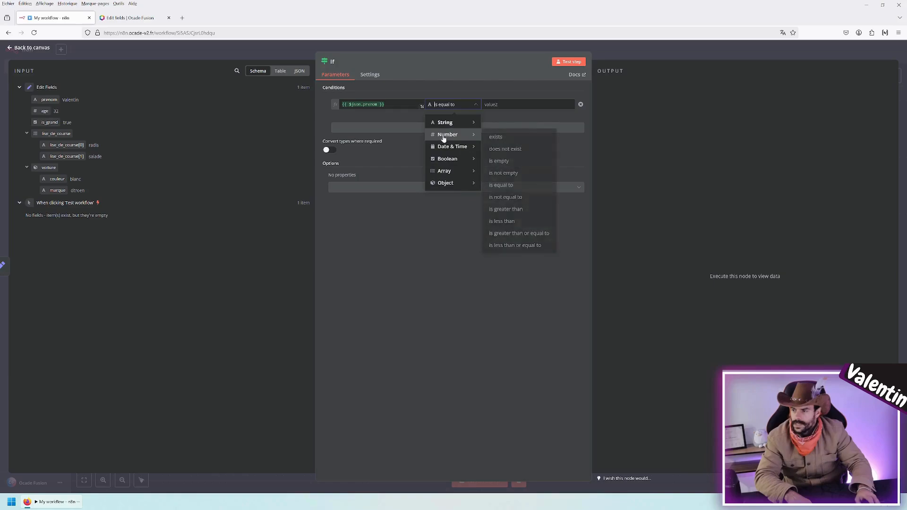
mouse_move(450, 149)
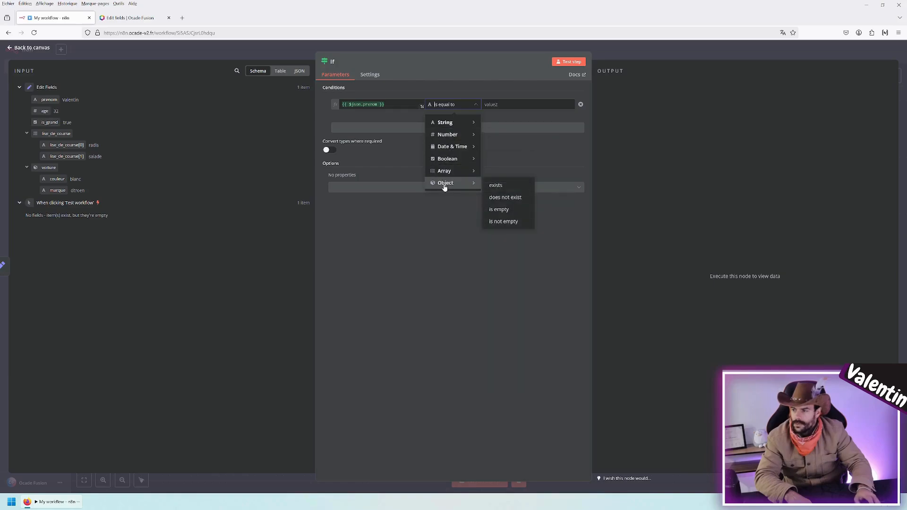
mouse_move(438, 122)
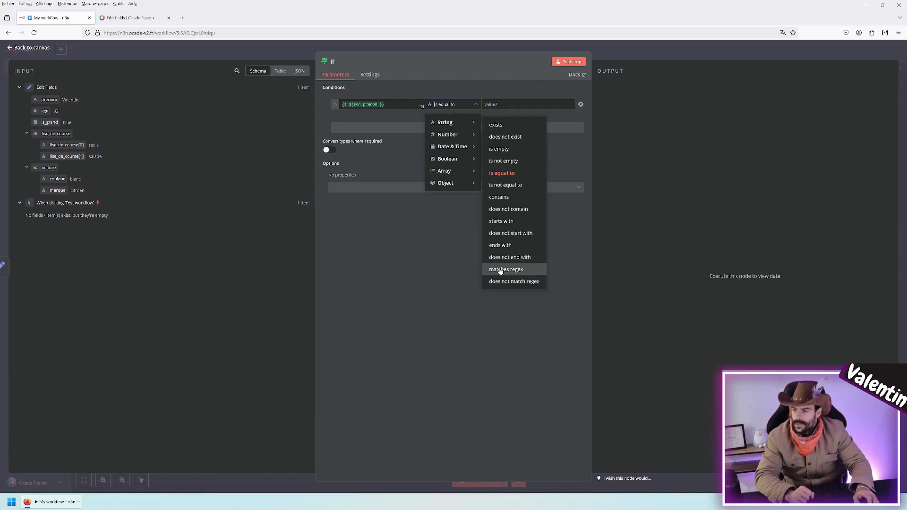
left_click(500, 132)
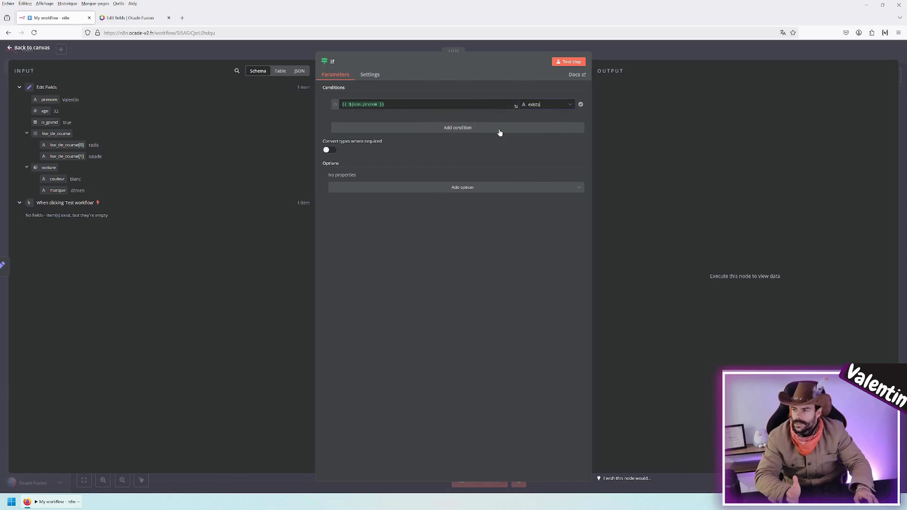
left_click(565, 62)
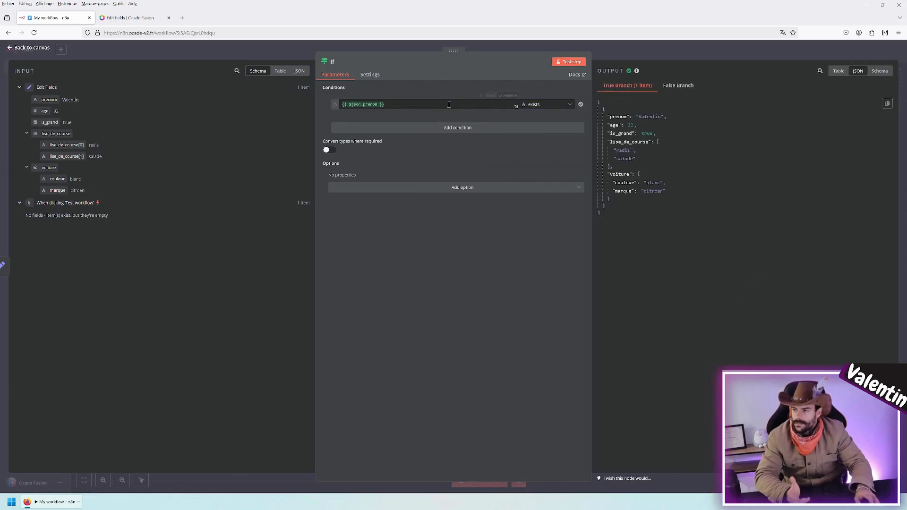
Add a second condition joined with AND, map prenom to its first value and set its operator to String "matches regex".
left_click(480, 128)
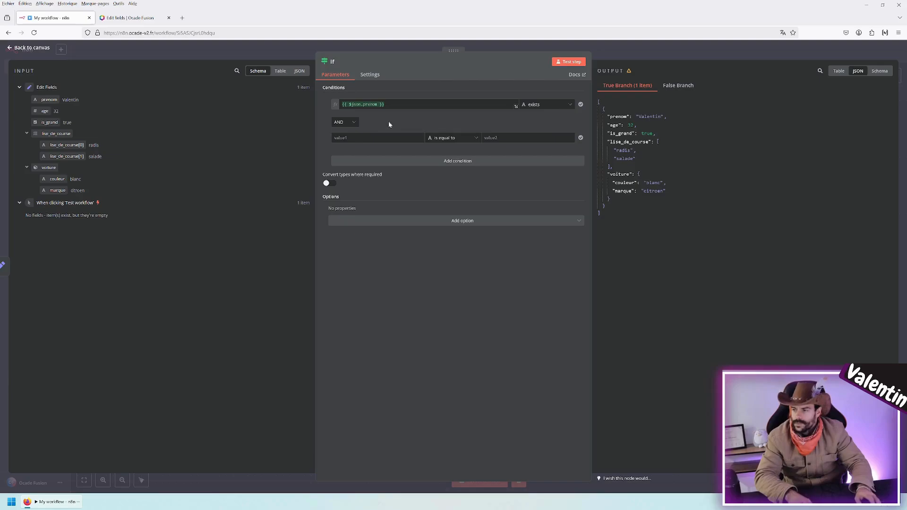
left_click(356, 122)
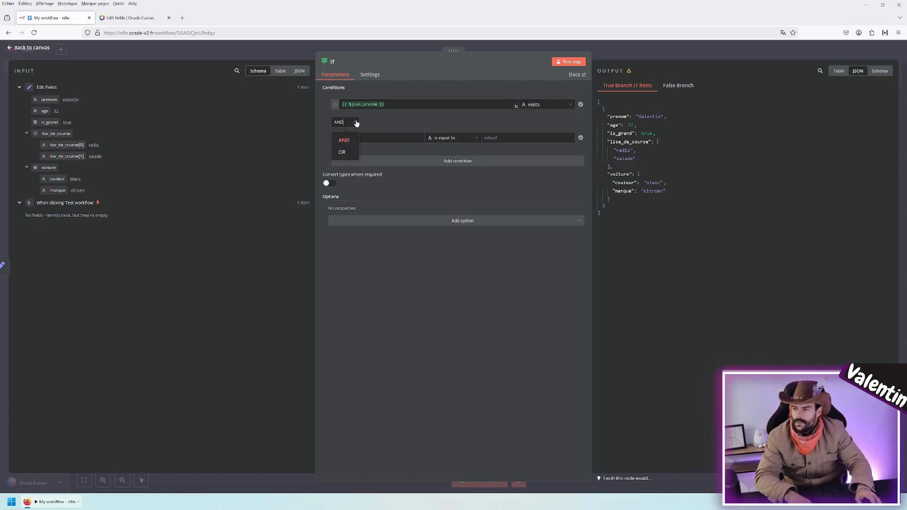
left_click(356, 122)
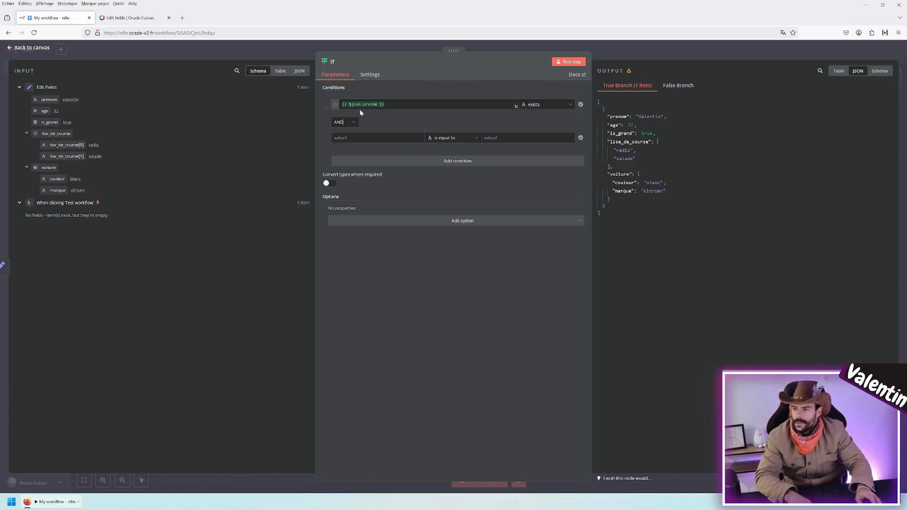
left_click(360, 138)
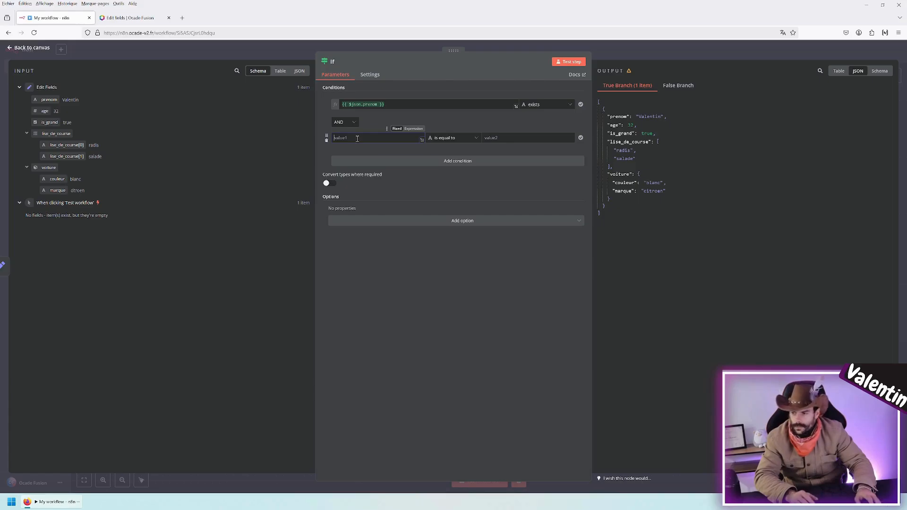
left_click_drag(47, 102, 360, 139)
left_click(452, 140)
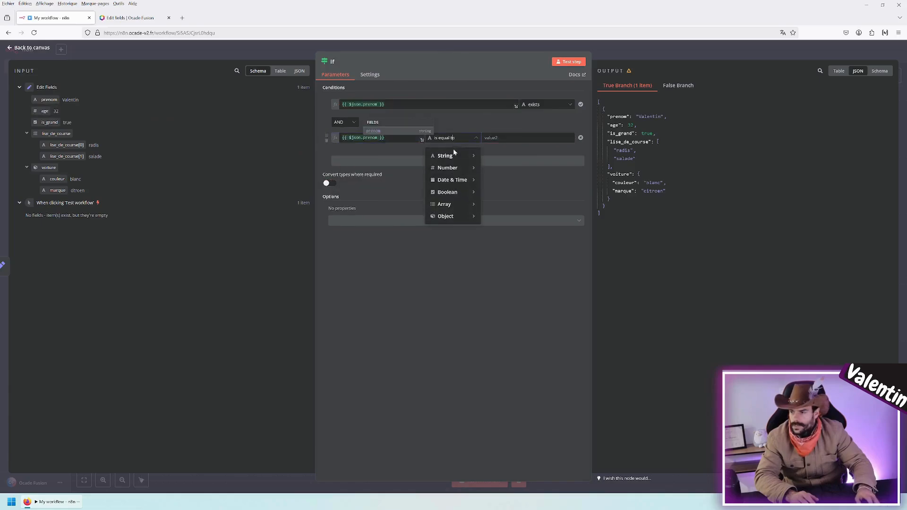
mouse_move(445, 156)
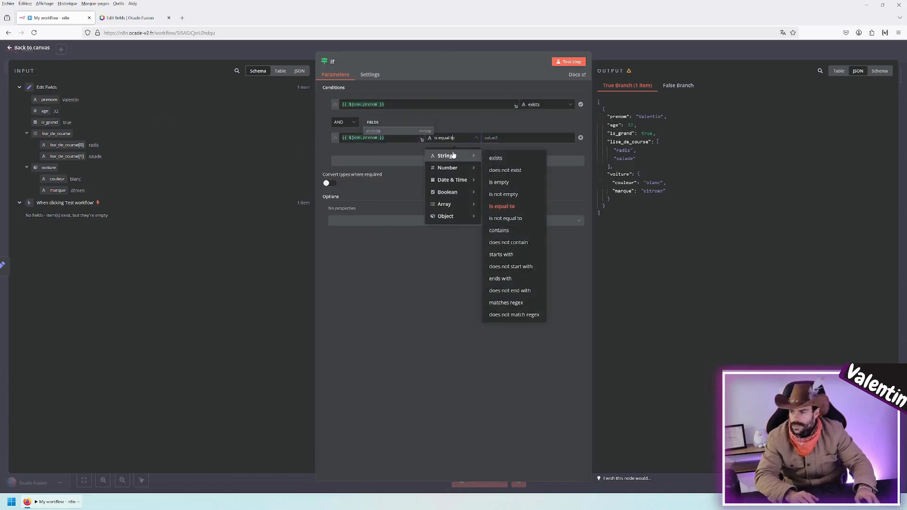
left_click(516, 303)
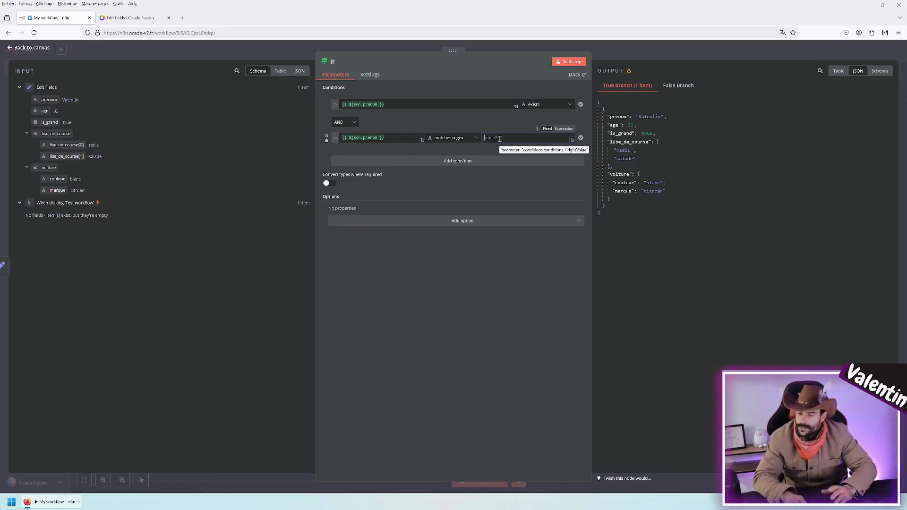
Enter the regex ^Val as the second condition's comparison value and test the If node.
type("^")
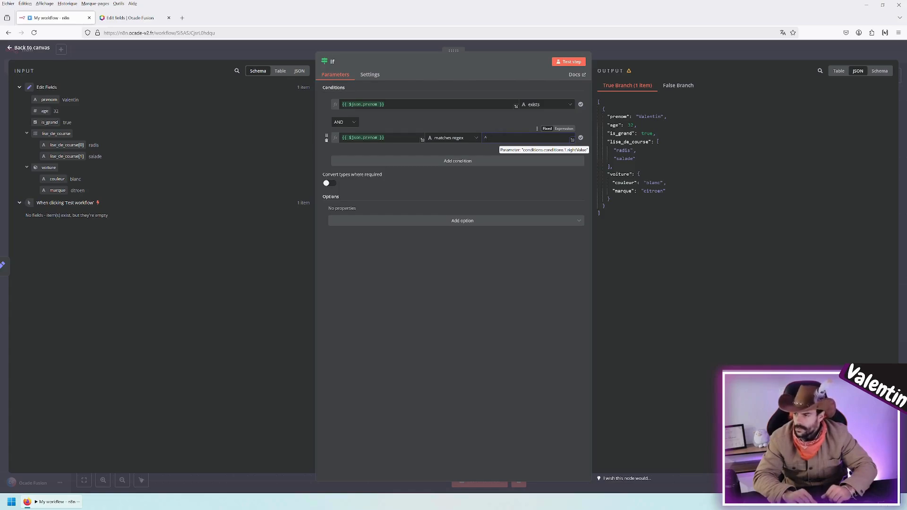
type("val")
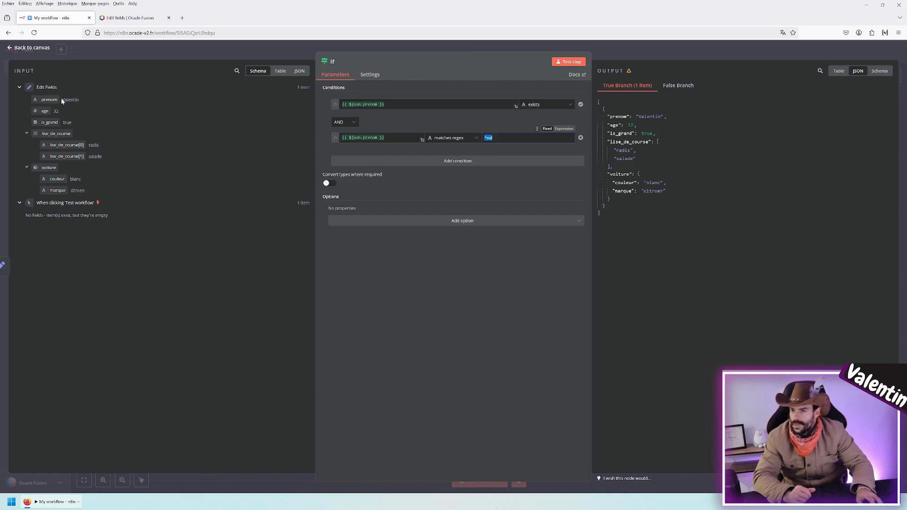
left_click_drag(62, 101, 73, 98)
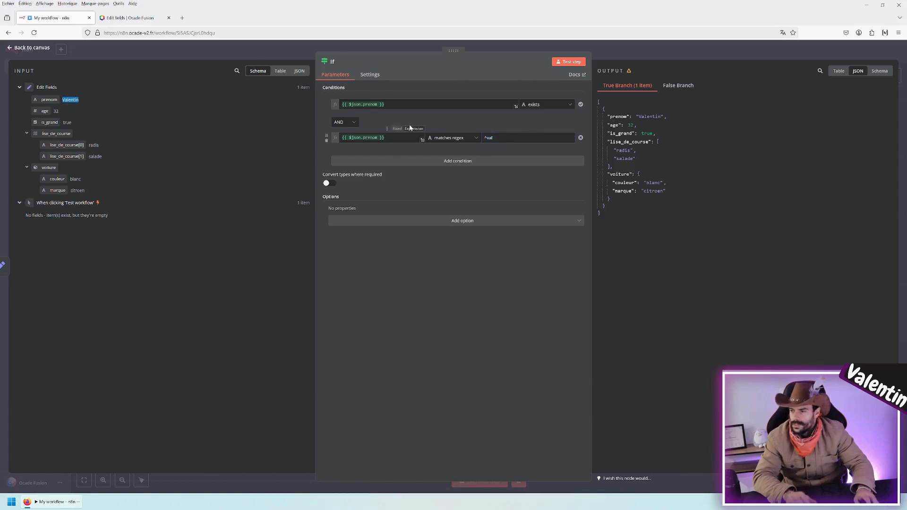
left_click(488, 138)
key("Delete")
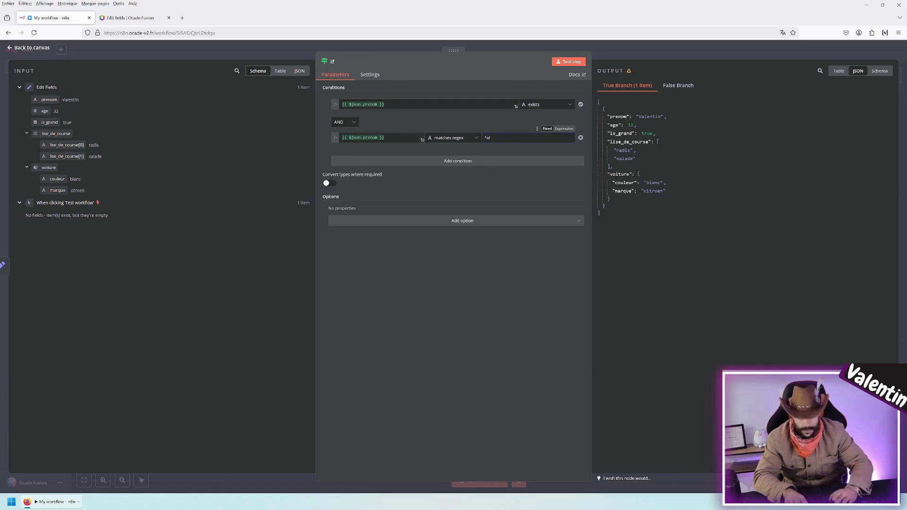
type("V")
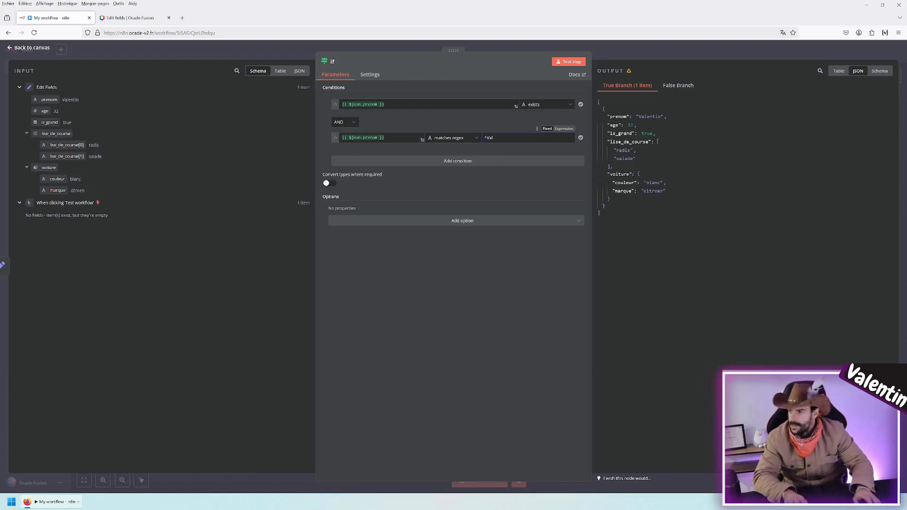
left_click(569, 61)
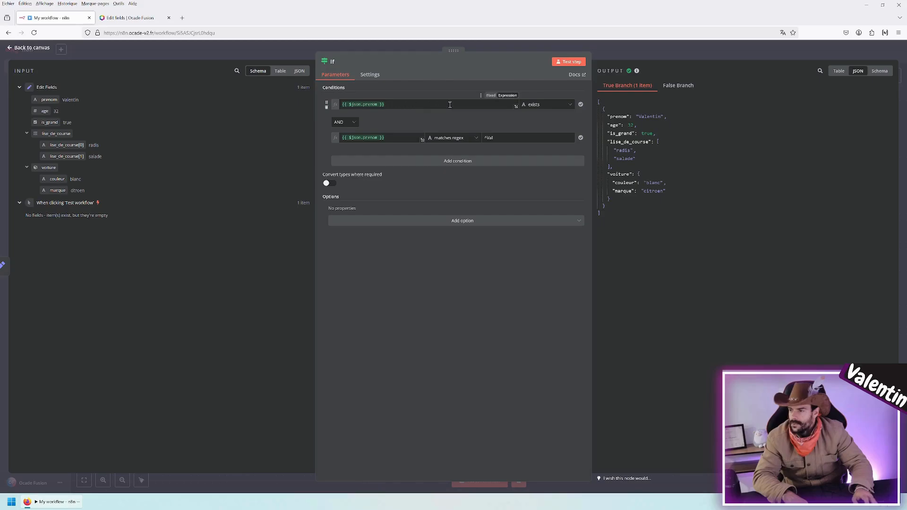
Change the second condition's regex to lowercase ^val and test the If node again.
left_click(489, 138)
key("BackSpace")
type("v")
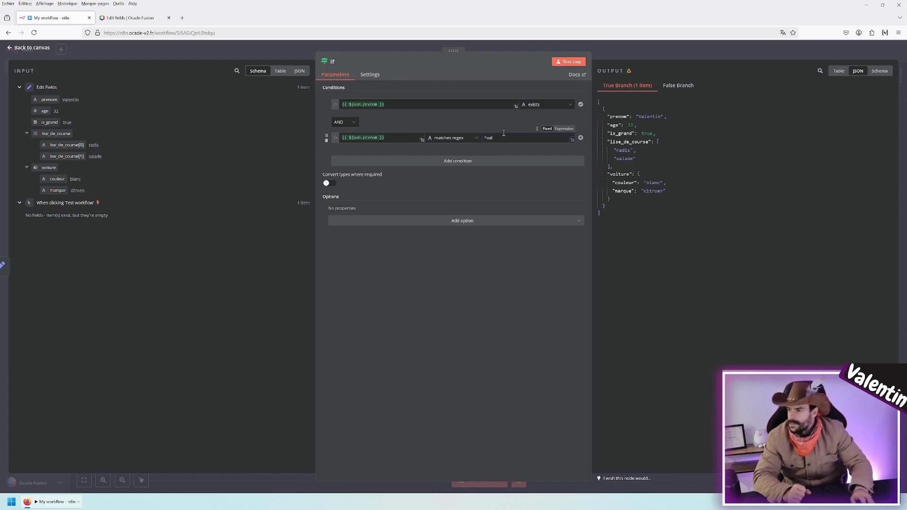
left_click(569, 62)
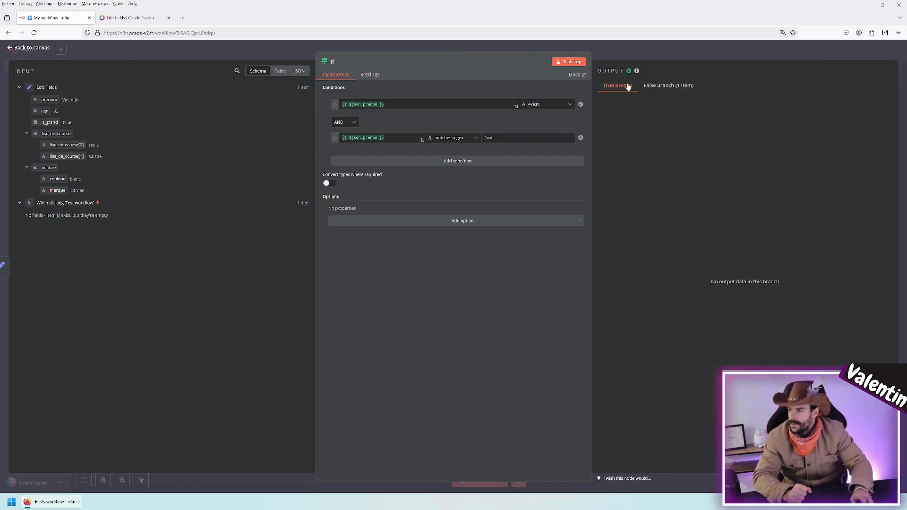
Add the Ignore Case option to the If node and rerun the test.
double_click(489, 138)
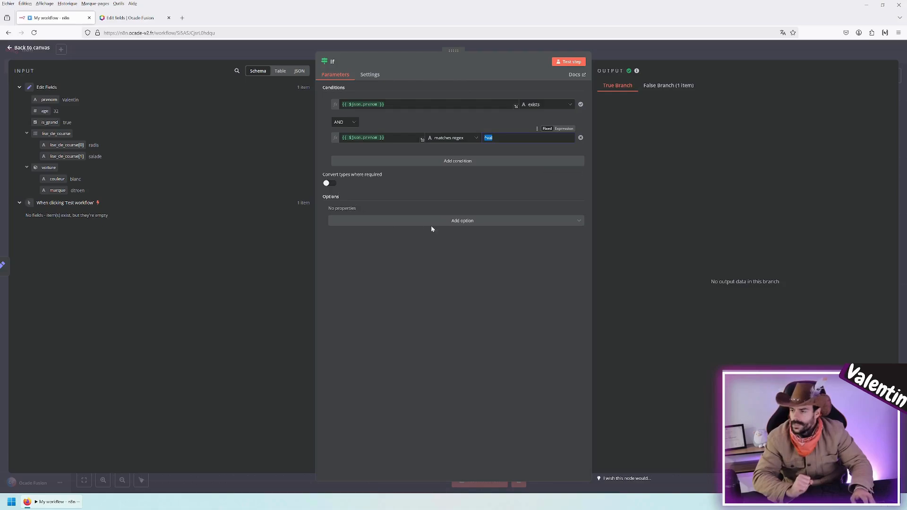
left_click(458, 225)
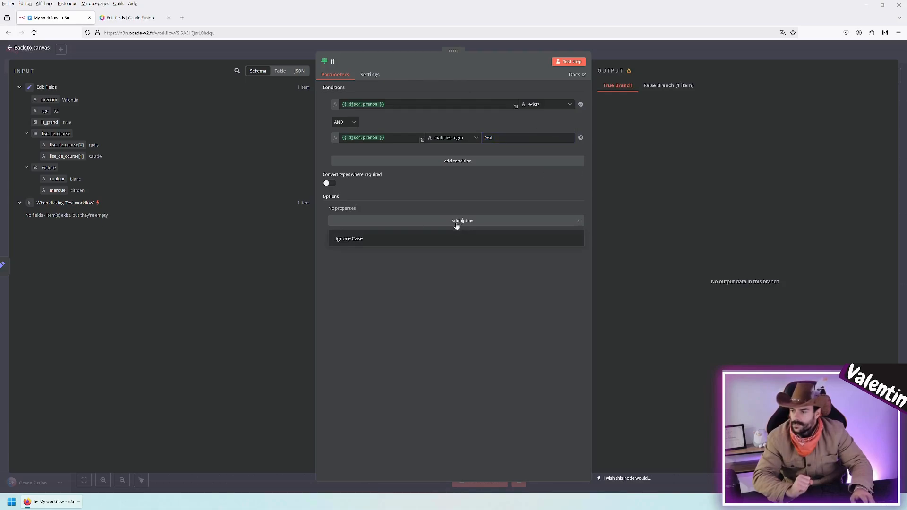
left_click(352, 239)
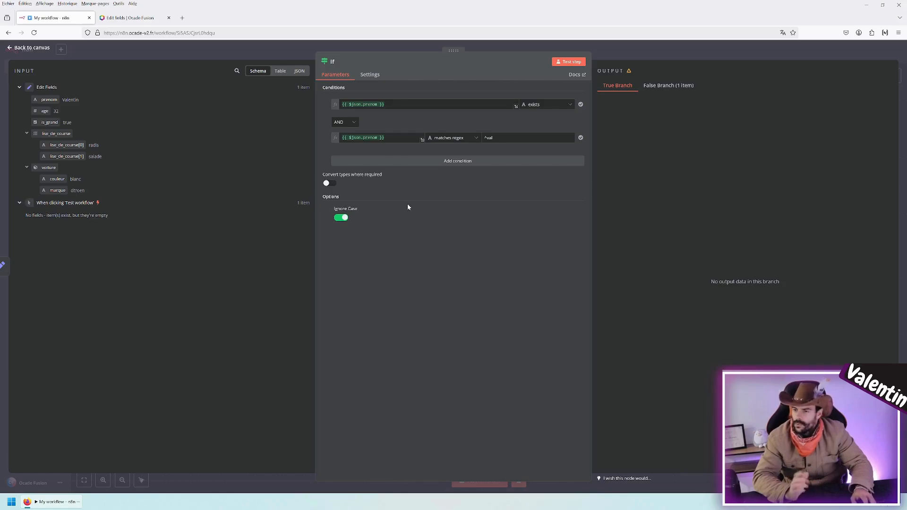
left_click(568, 62)
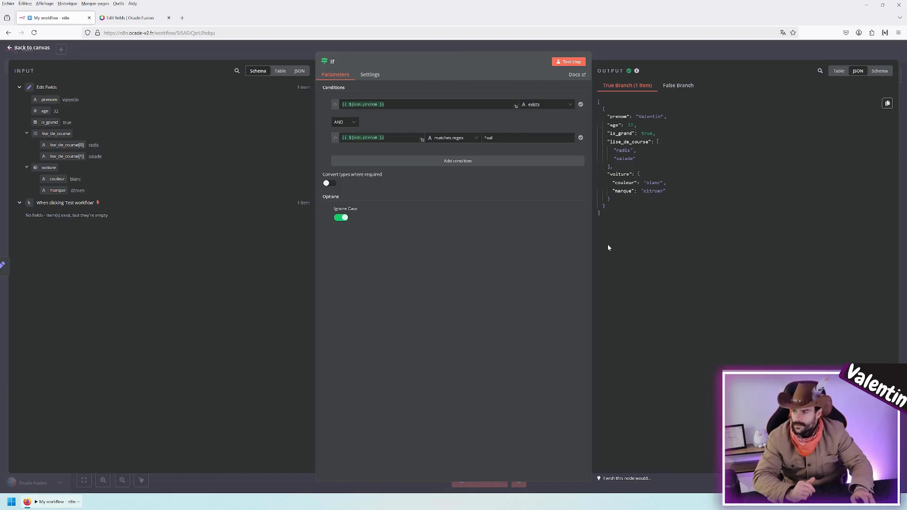
Add a third condition and map the age field from the Edit Fields output to its first value.
left_click(392, 162)
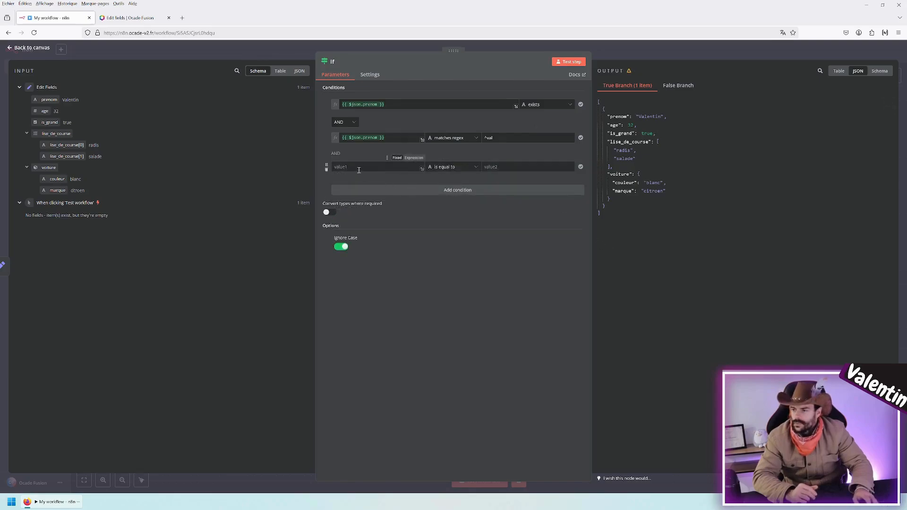
left_click(450, 170)
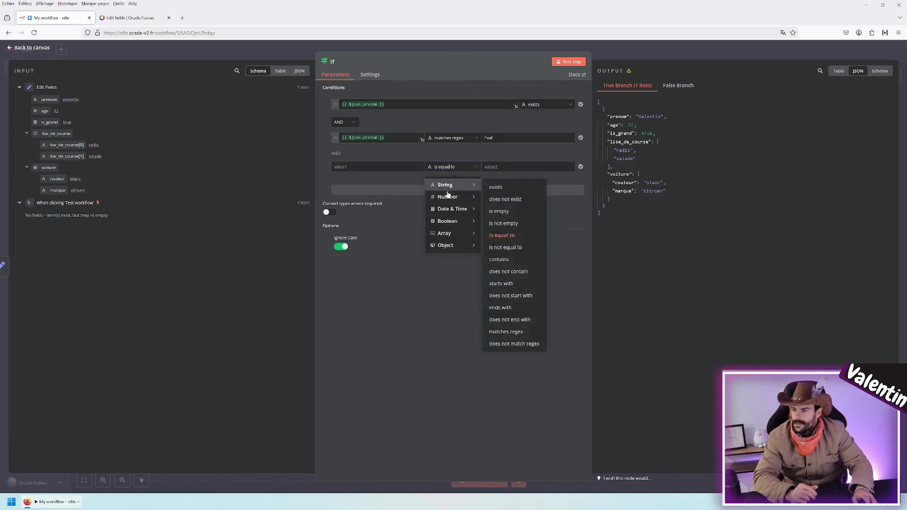
left_click(367, 168)
left_click_drag(44, 111, 390, 170)
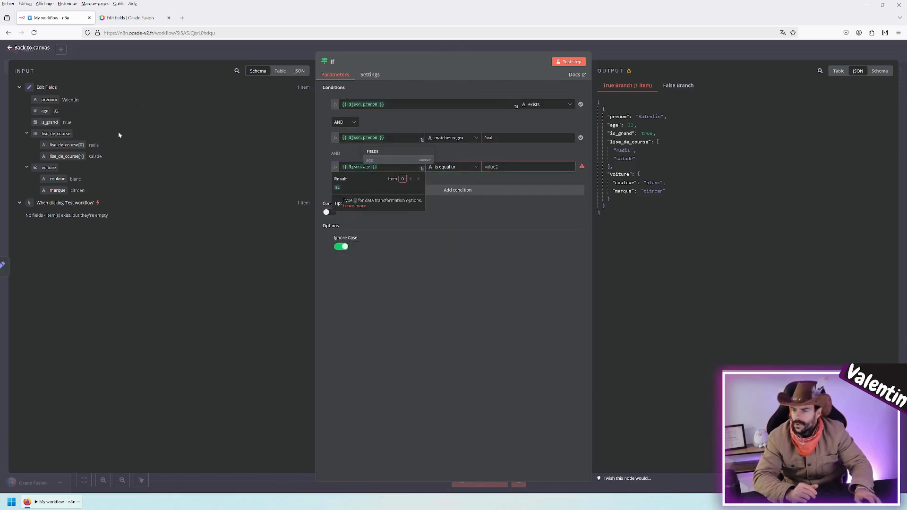
left_click(257, 177)
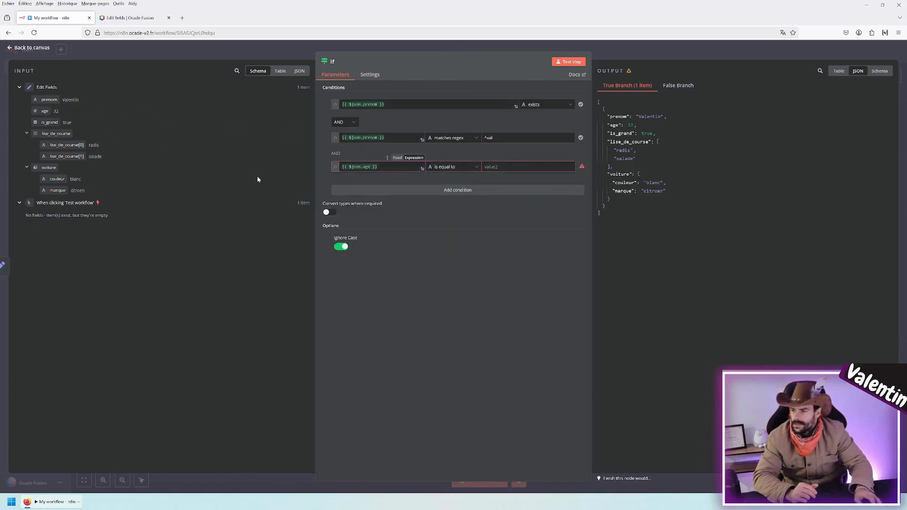
Set the age condition to Number "is greater than or equal to" with the value 18.
left_click(448, 169)
mouse_move(449, 197)
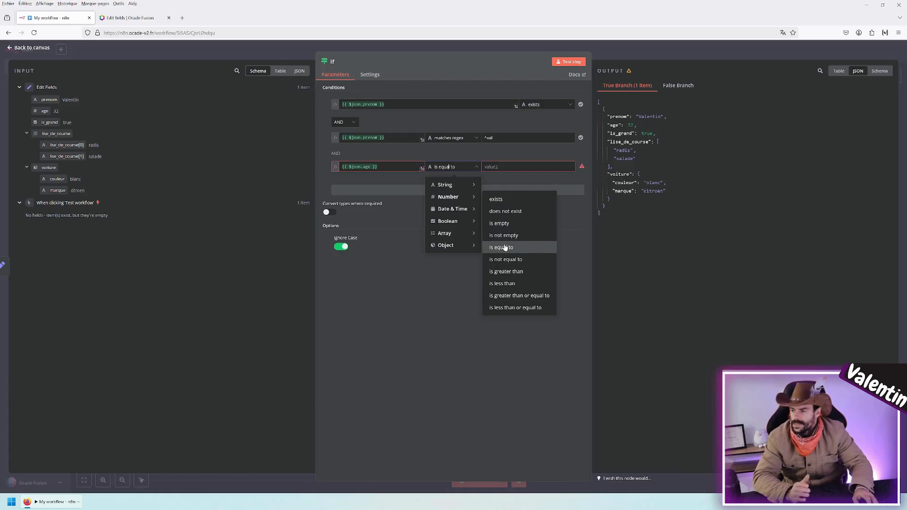
left_click(513, 296)
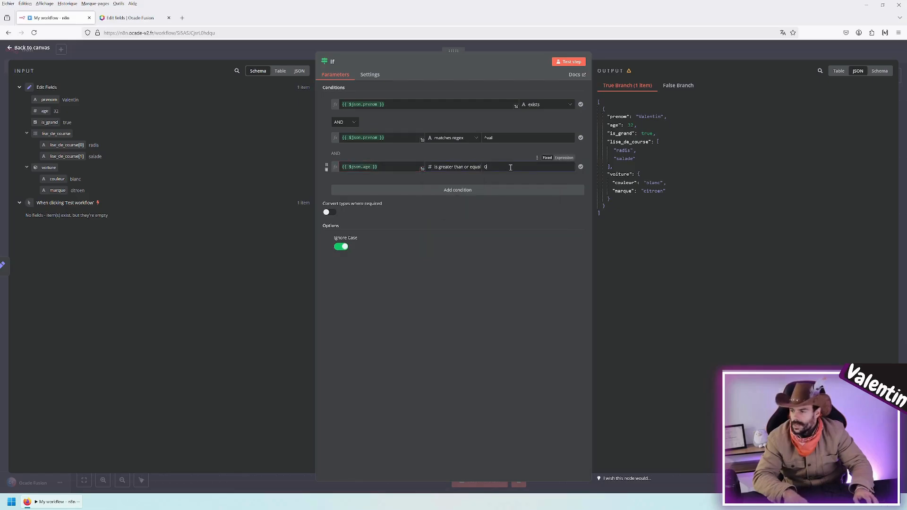
type("18")
left_click(501, 237)
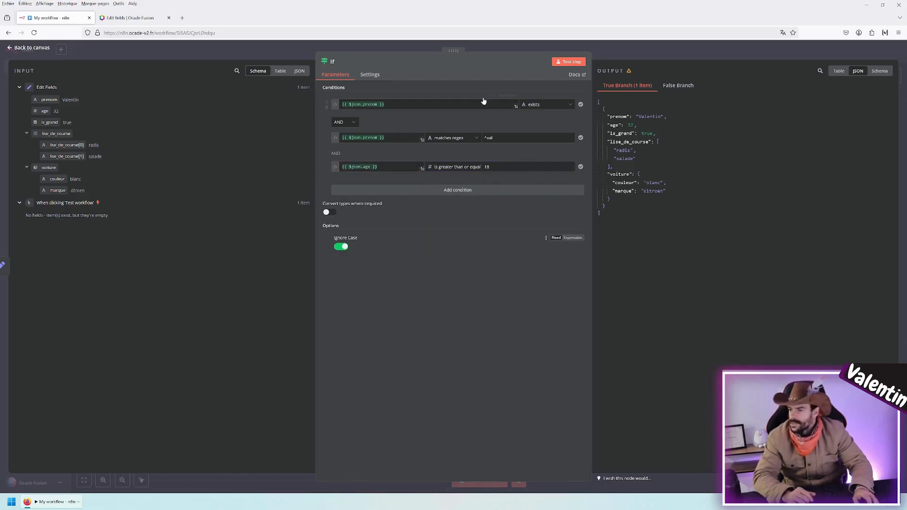
Test the If node with all three conditions and return to the canvas.
left_click(563, 62)
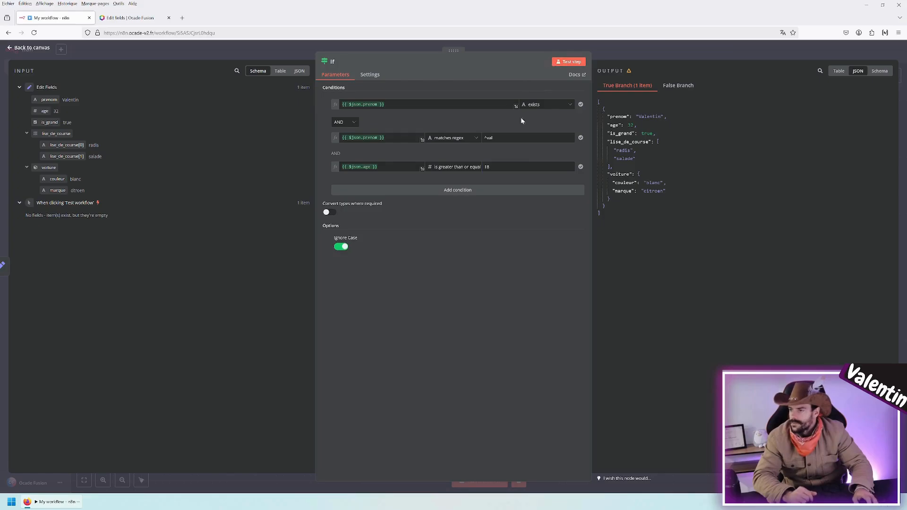
left_click(569, 62)
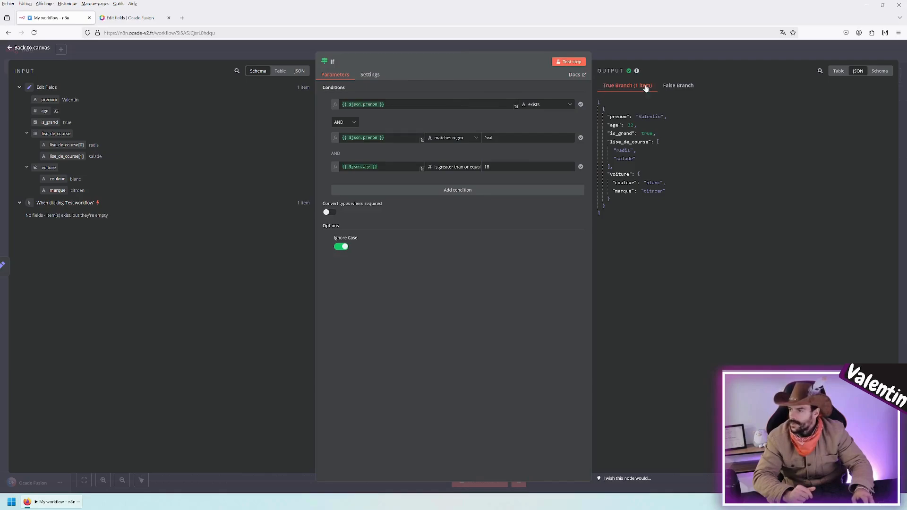
left_click(603, 51)
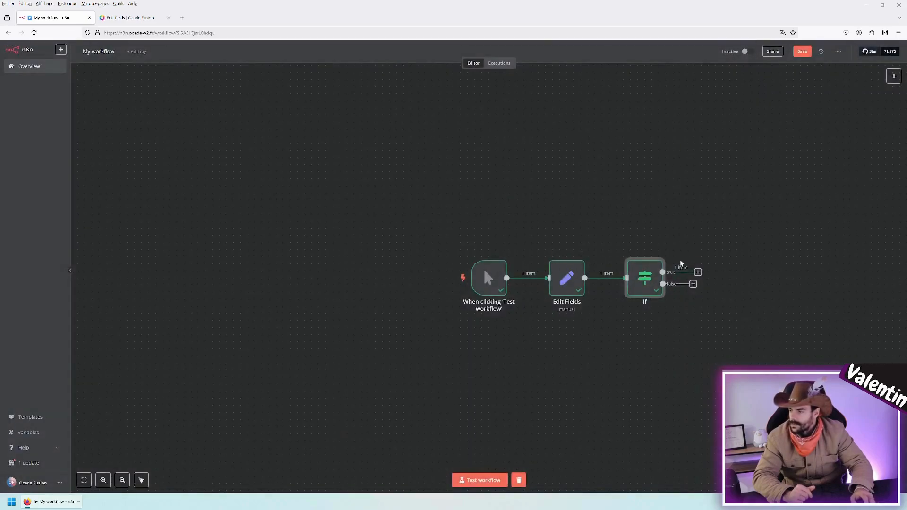
Add a fourth condition to the If node and review the comparison operators offered for each data type.
double_click(648, 277)
left_click(403, 189)
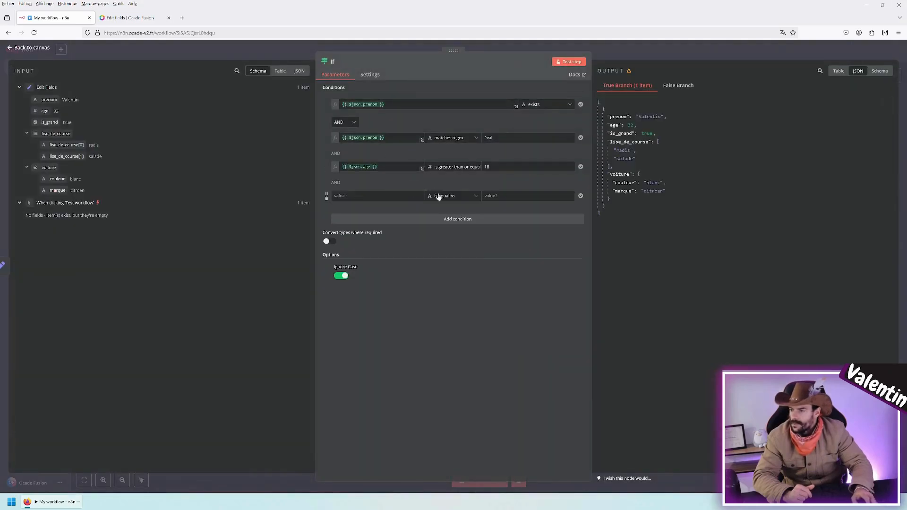
left_click(439, 196)
mouse_move(440, 240)
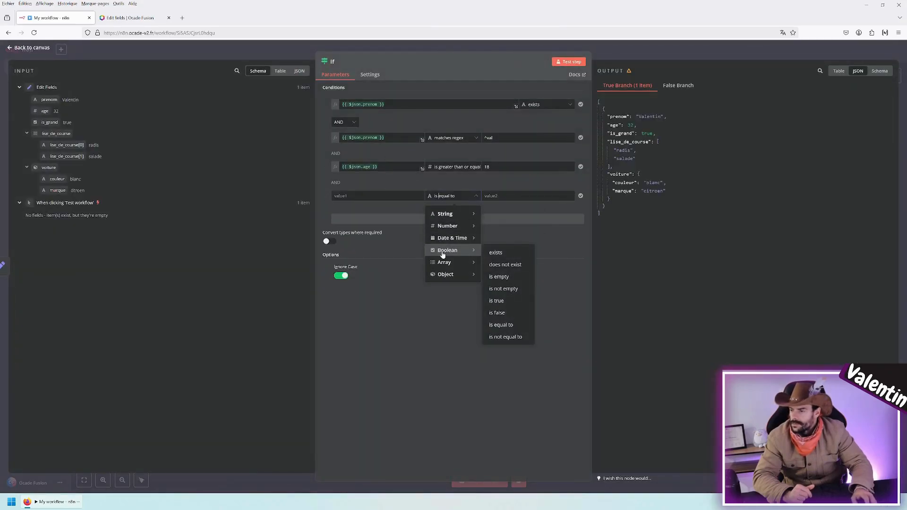
mouse_move(467, 241)
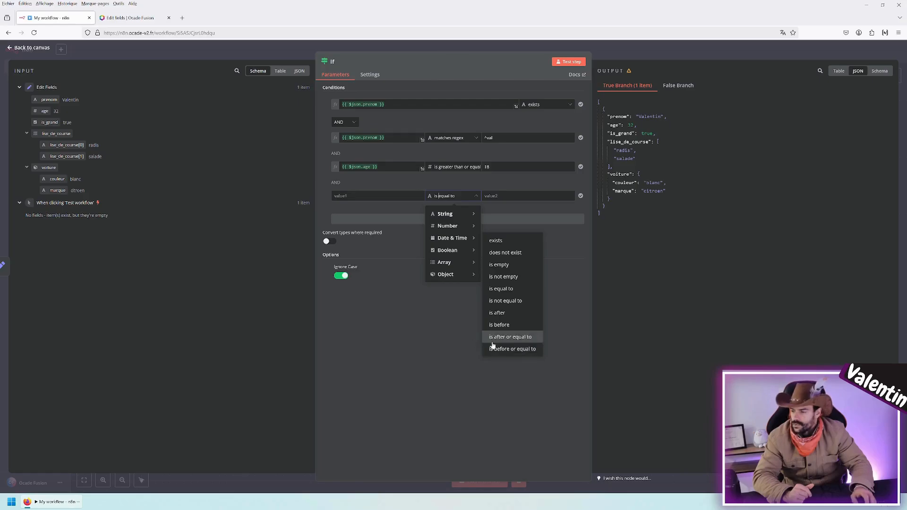
left_click(432, 326)
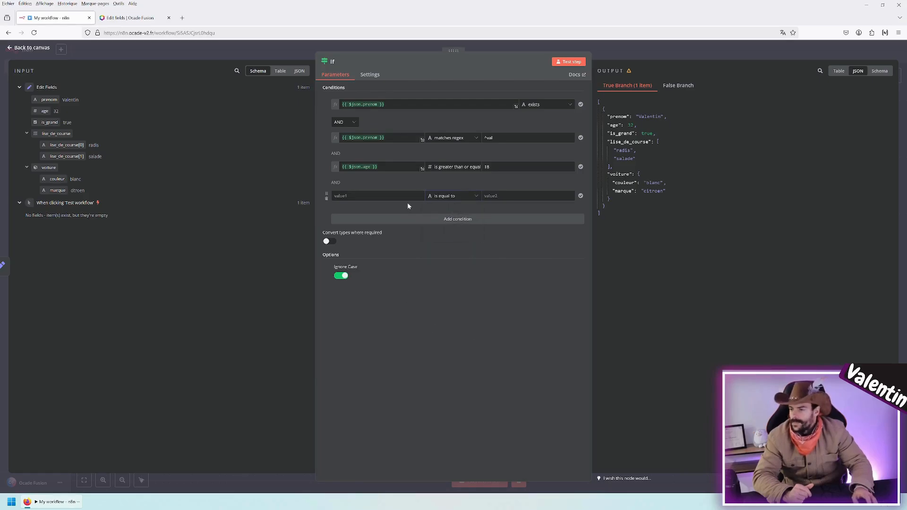
left_click(433, 196)
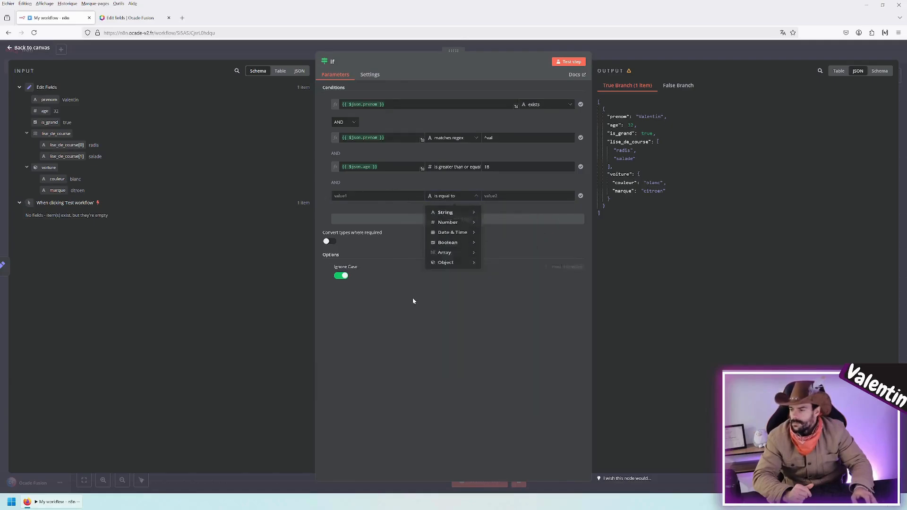
Map lise_de_course to the fourth condition with the Array operator "is not empty" and test the If node.
left_click_drag(56, 133, 378, 197)
left_click(454, 195)
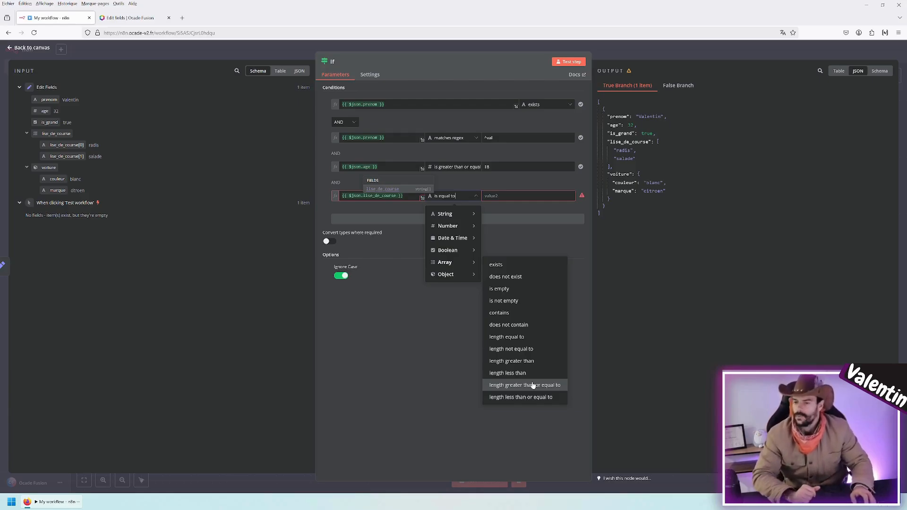
left_click(503, 303)
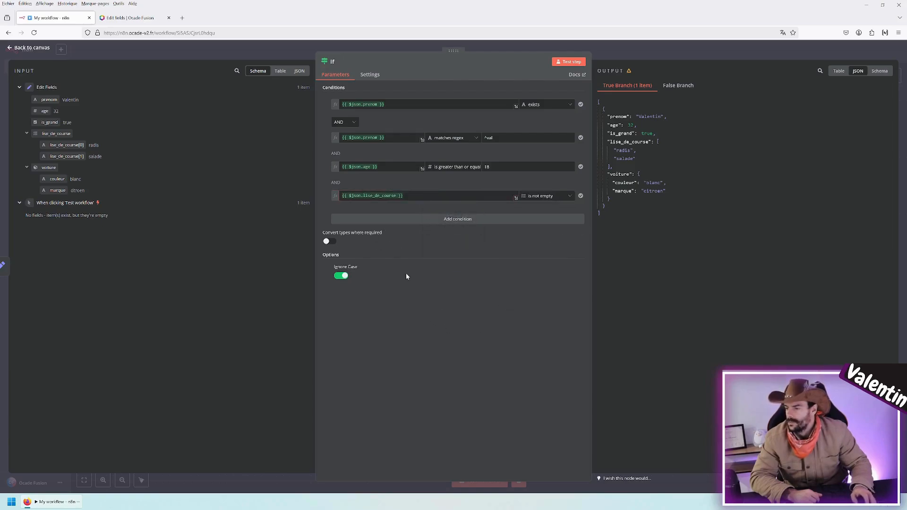
left_click(566, 65)
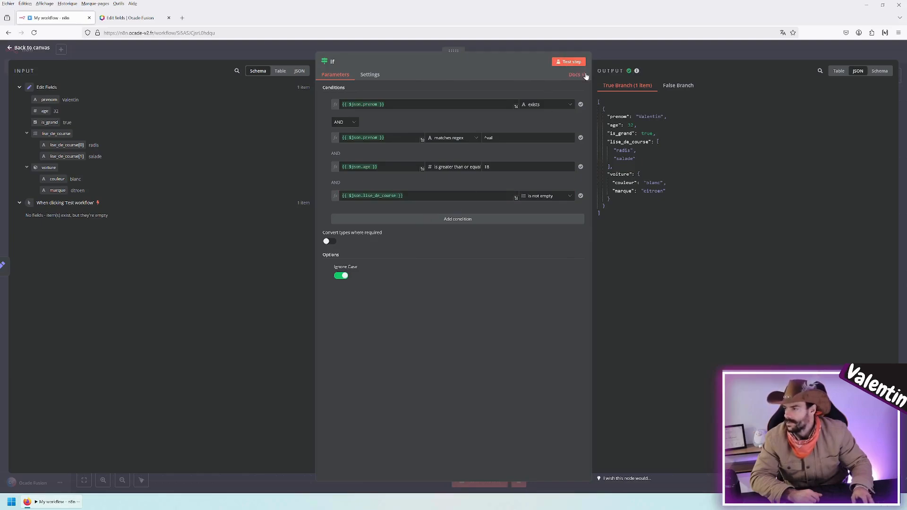
Add a fifth condition checking that the voiture field exists as an Object, and test the If node.
left_click(437, 223)
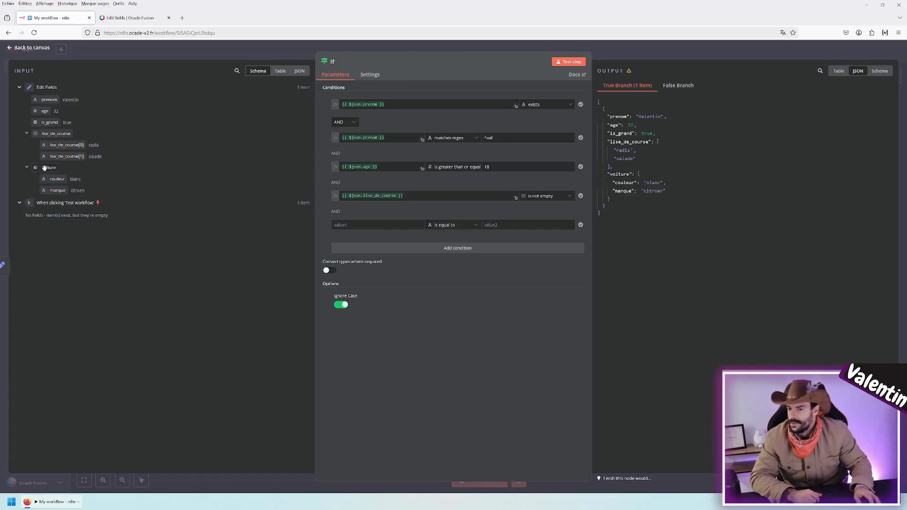
left_click_drag(44, 168, 373, 226)
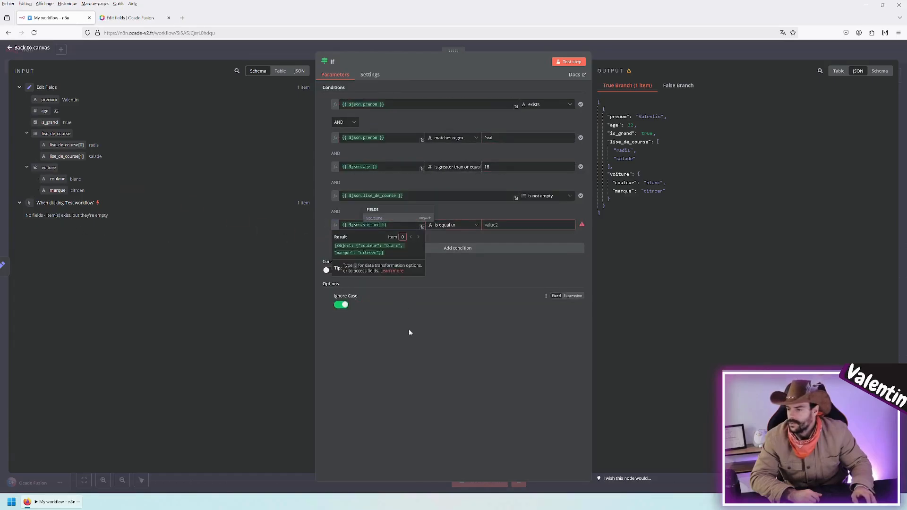
left_click(455, 225)
mouse_move(437, 305)
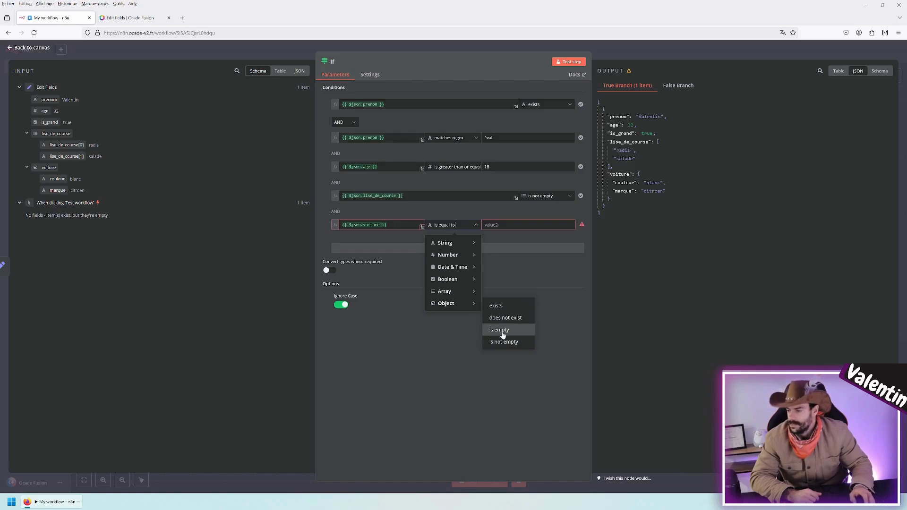
left_click(496, 306)
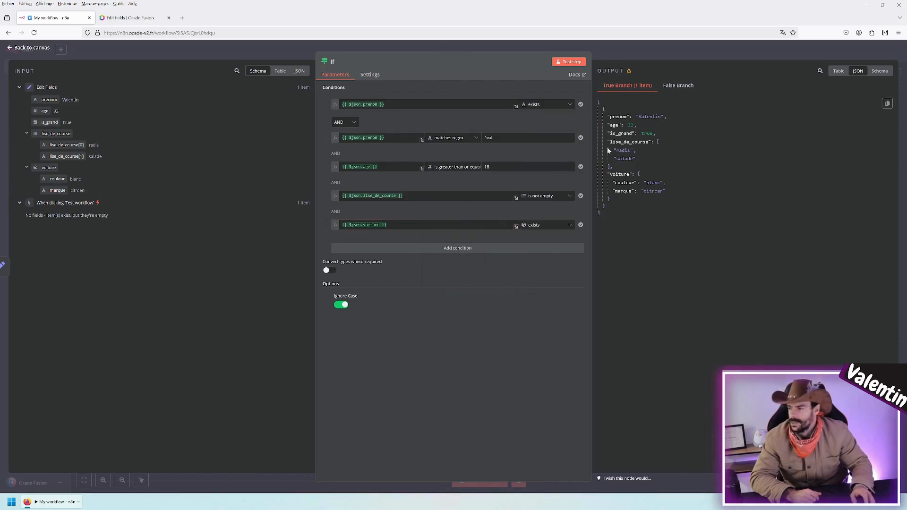
left_click(571, 62)
Change the voiture condition to Object "is empty", then rerun the test and check both output branches.
left_click(544, 223)
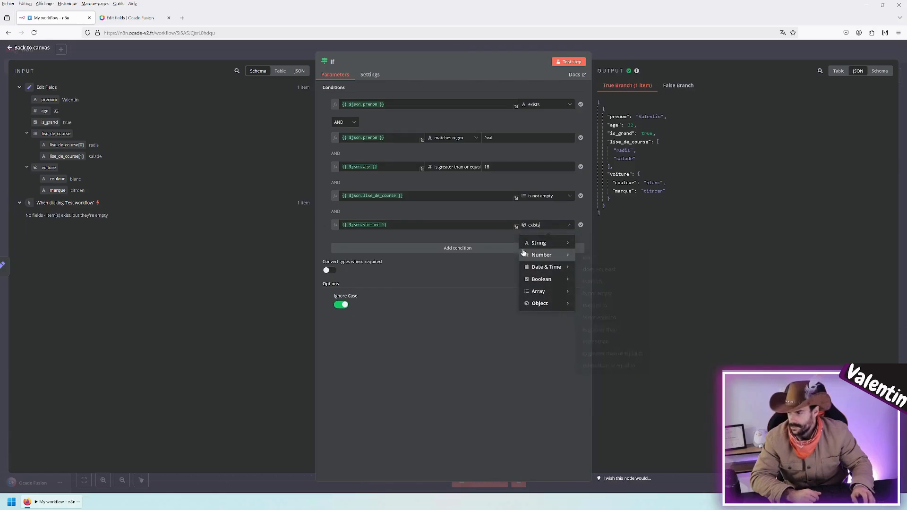
mouse_move(533, 306)
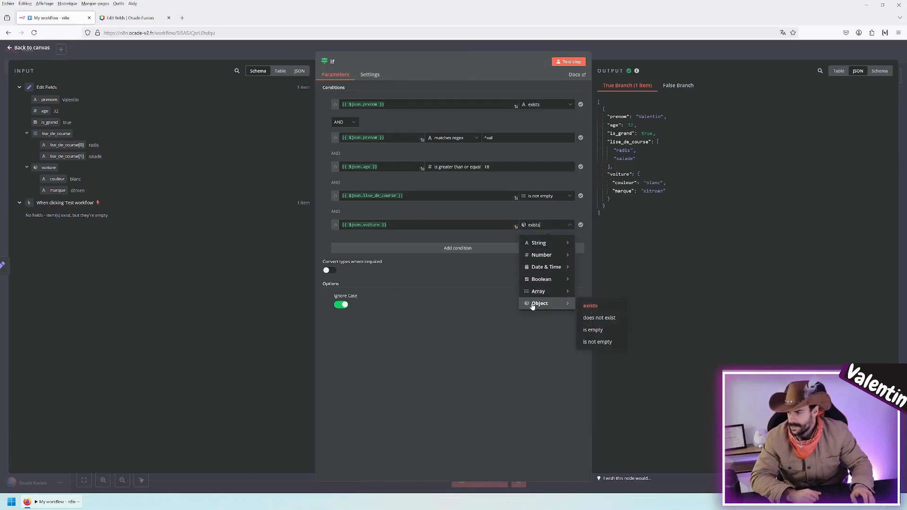
left_click(595, 329)
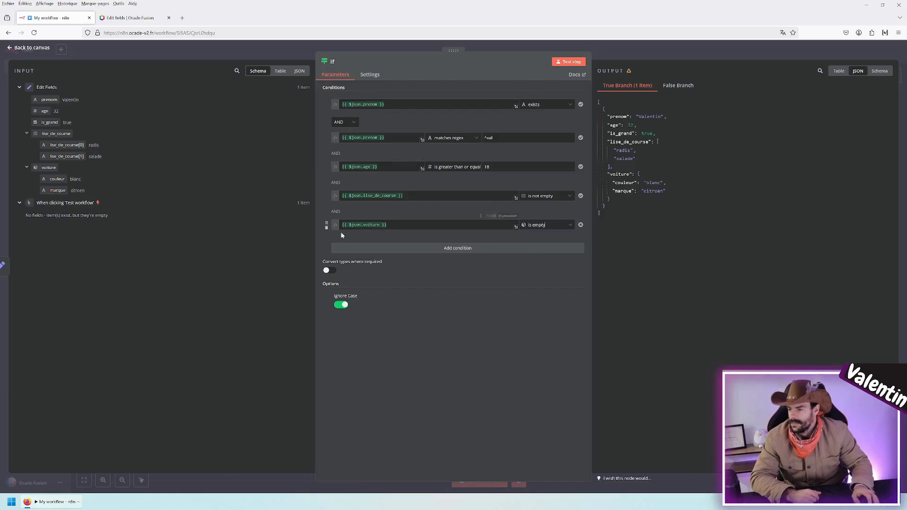
left_click(572, 62)
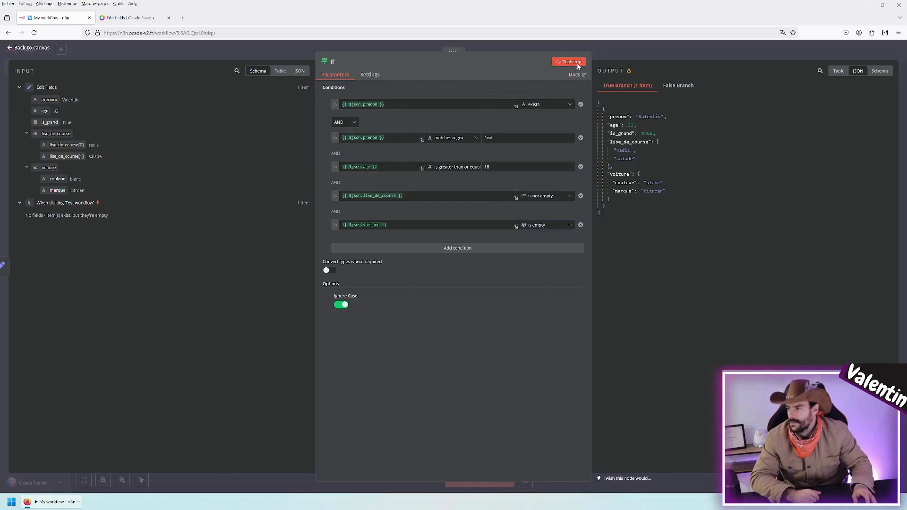
left_click(656, 85)
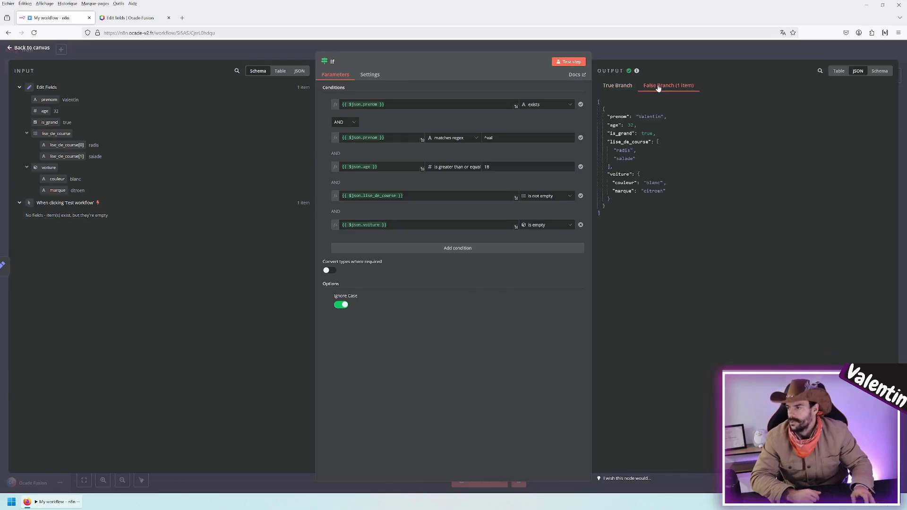
left_click(623, 86)
Combine the If node's conditions with OR instead of AND, rerun the test and return to the canvas.
left_click(346, 123)
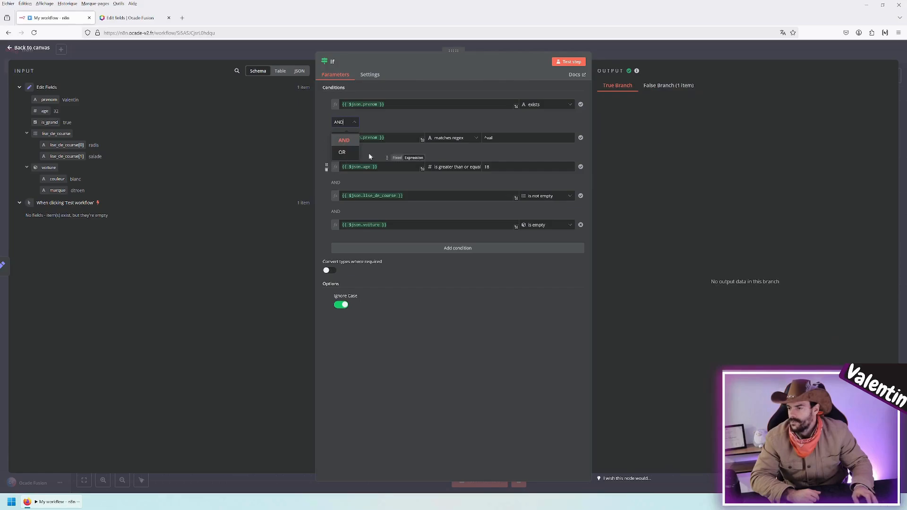
left_click(341, 153)
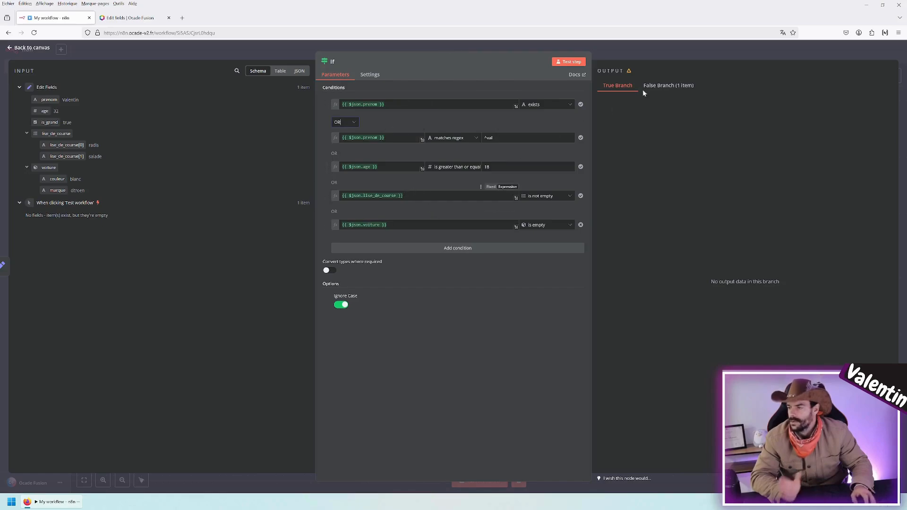
left_click(554, 62)
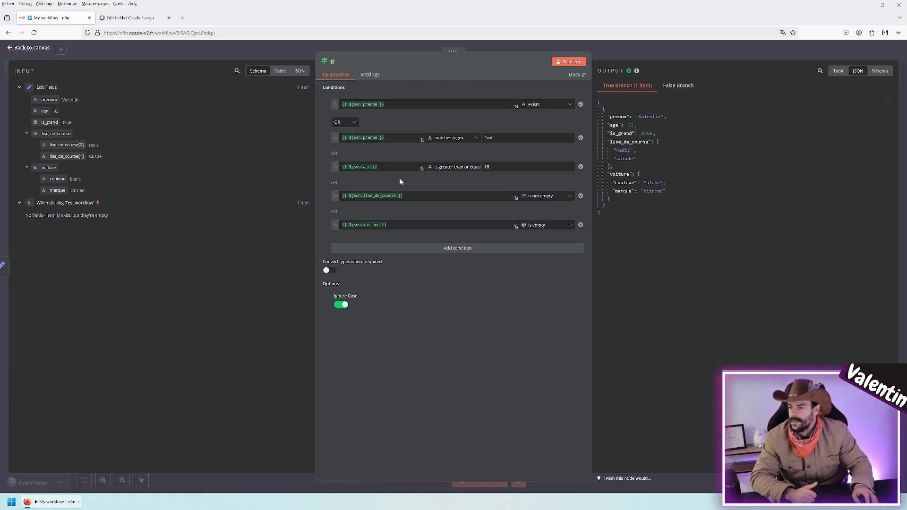
left_click(345, 122)
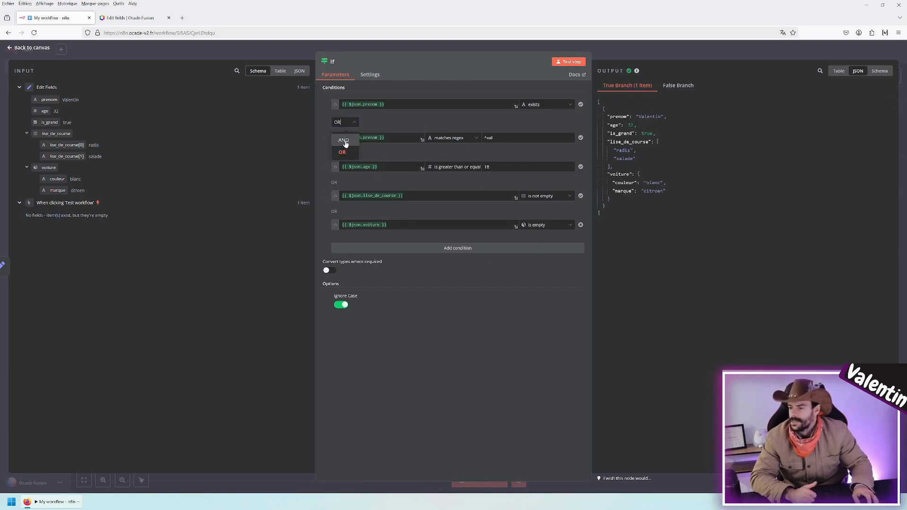
left_click(412, 285)
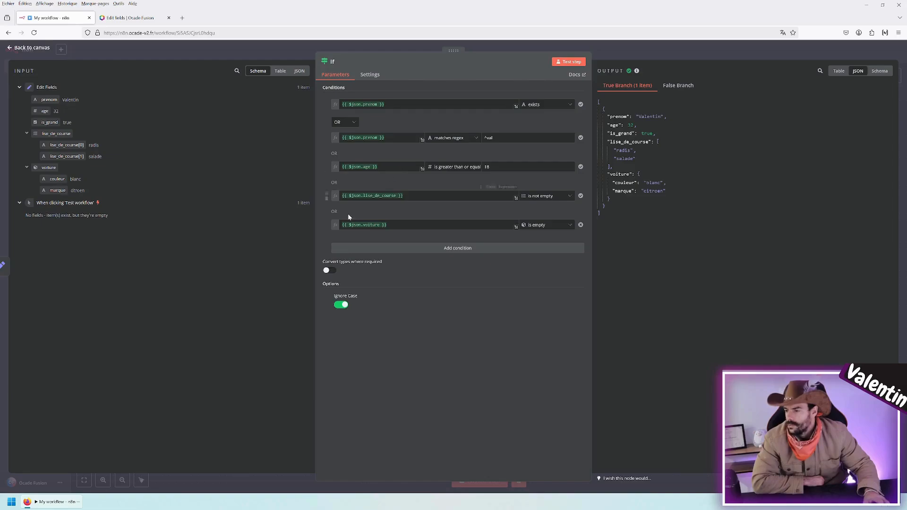
mouse_move(387, 264)
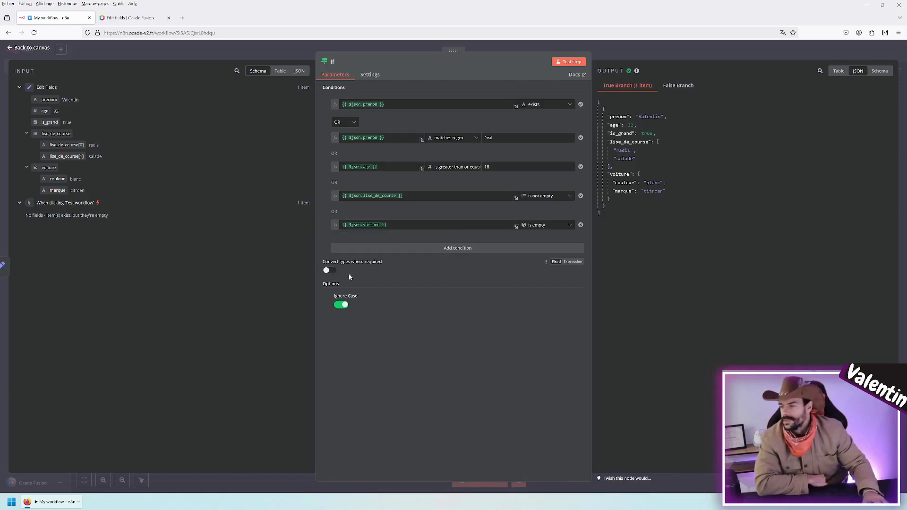
left_click(603, 58)
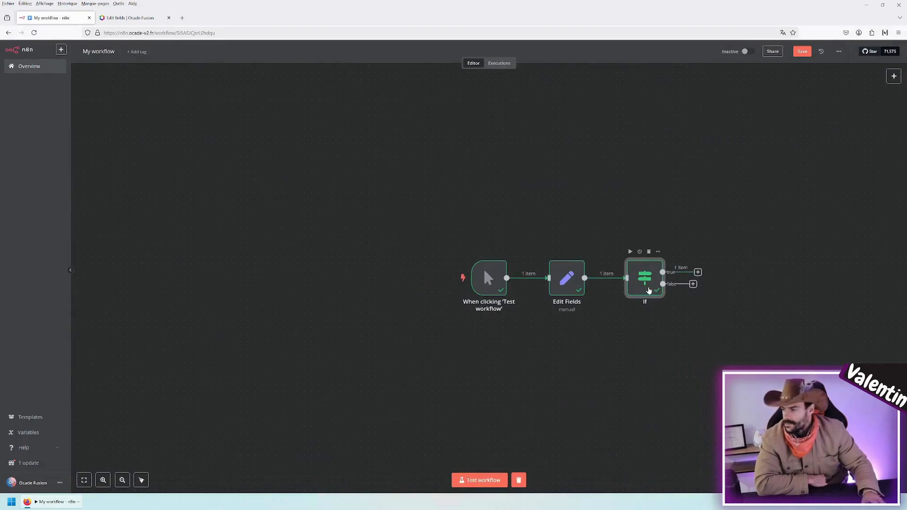
Enable Retry On Fail for the If node with Max. Tries 5, and view the On Error options.
double_click(647, 290)
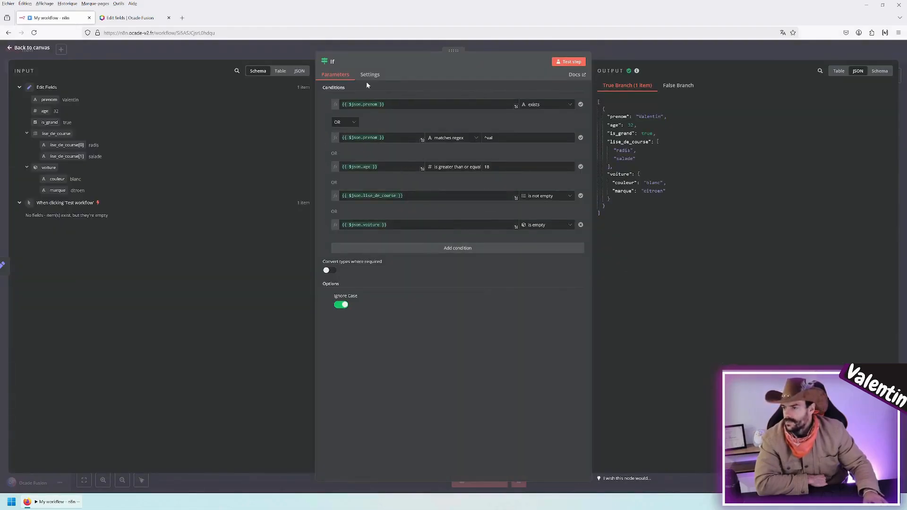
left_click(370, 75)
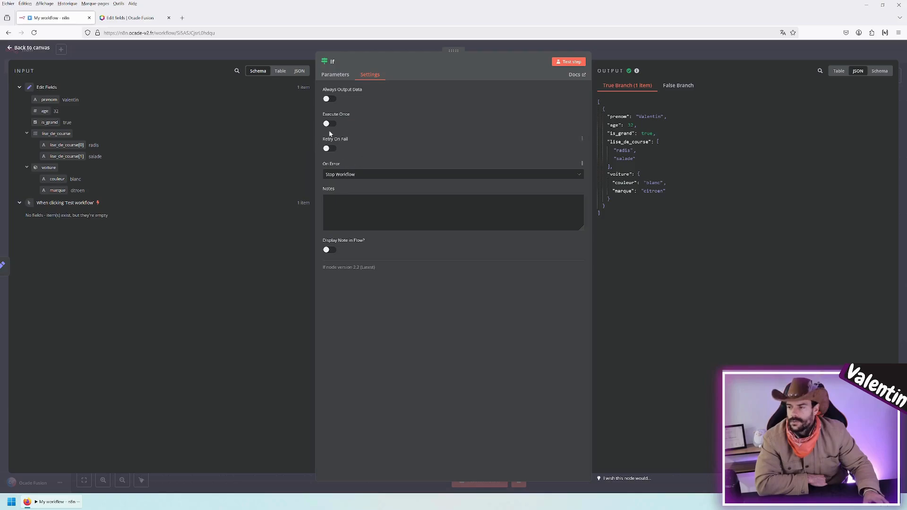
left_click(333, 149)
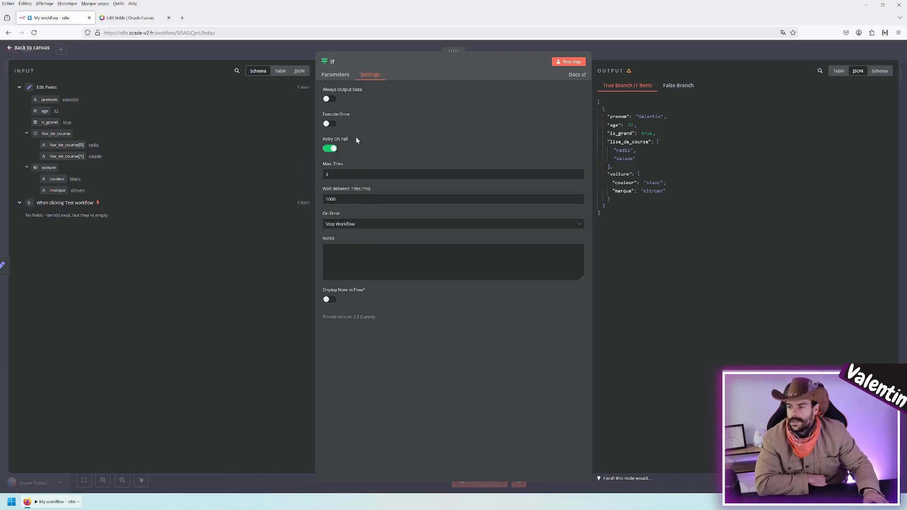
left_click_drag(337, 177, 316, 178)
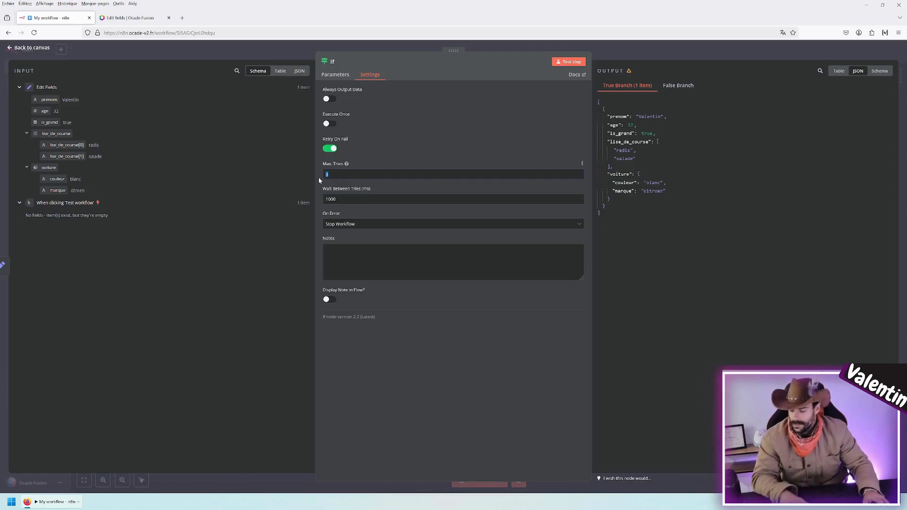
type("5")
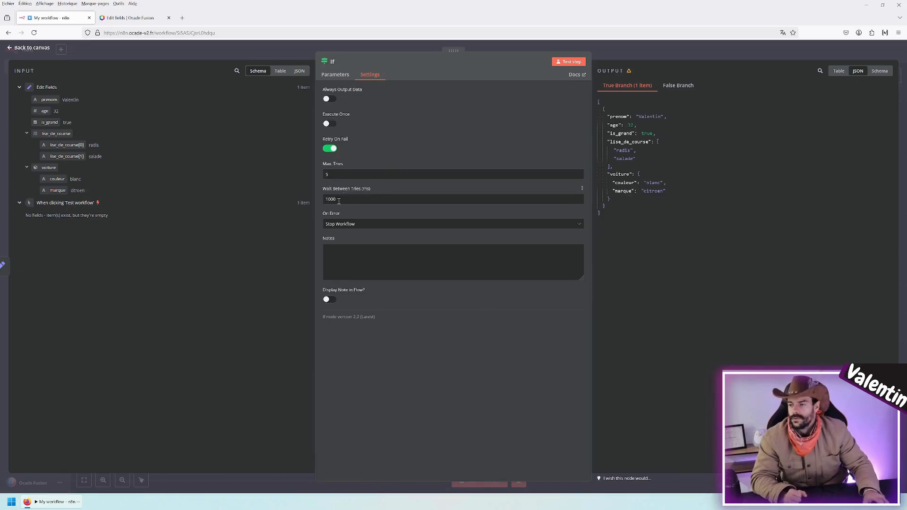
left_click(332, 226)
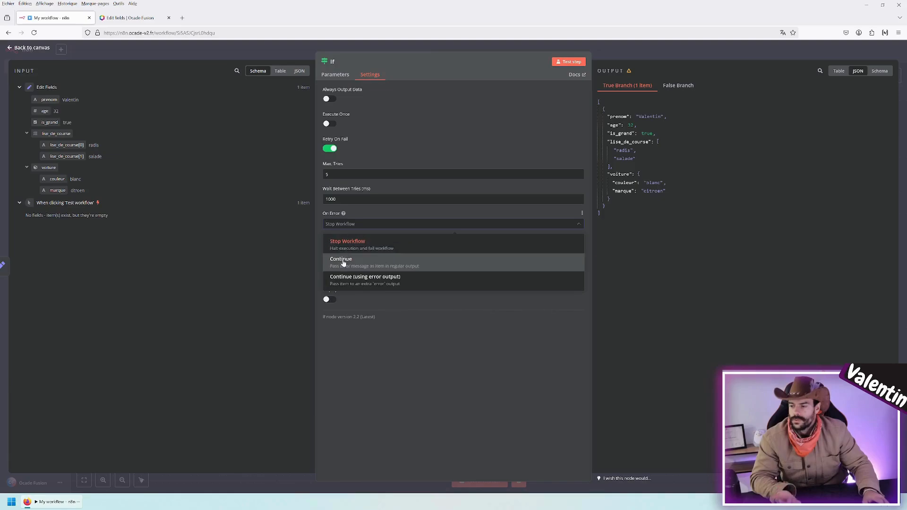
left_click(623, 232)
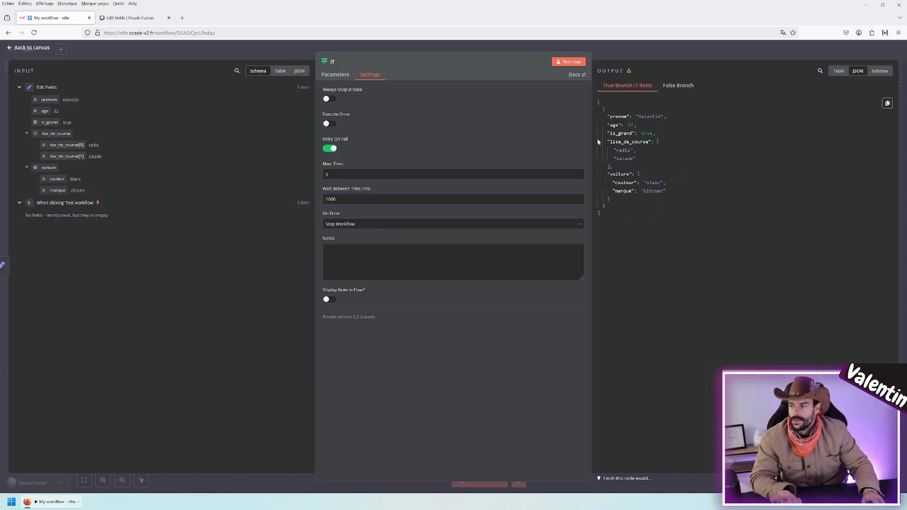
Add the note "Noeud if personnalisé" to the If node, display it in the flow and return to the canvas.
left_click(330, 254)
type("Noeu")
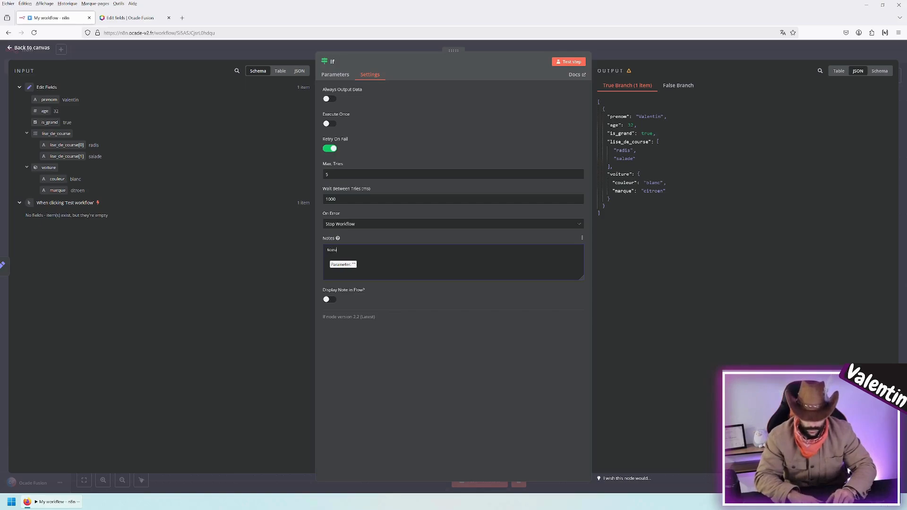
type("d if personn")
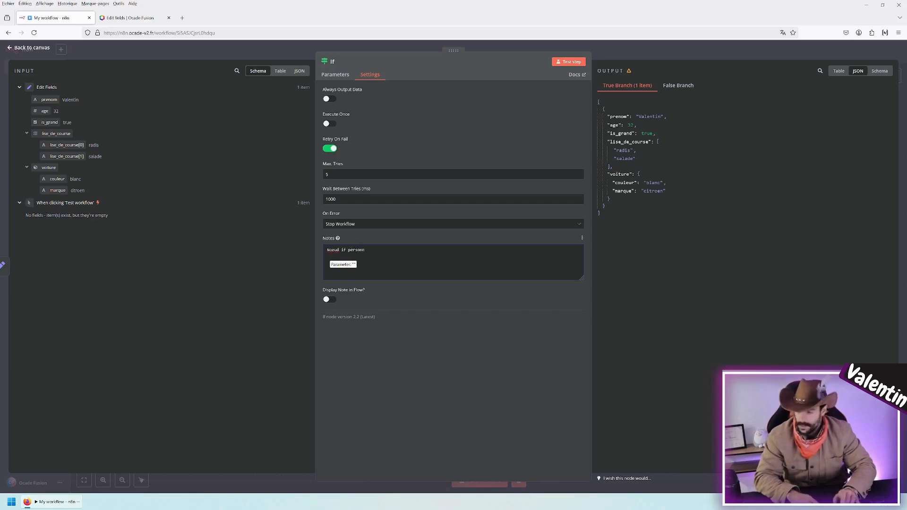
type("alisé")
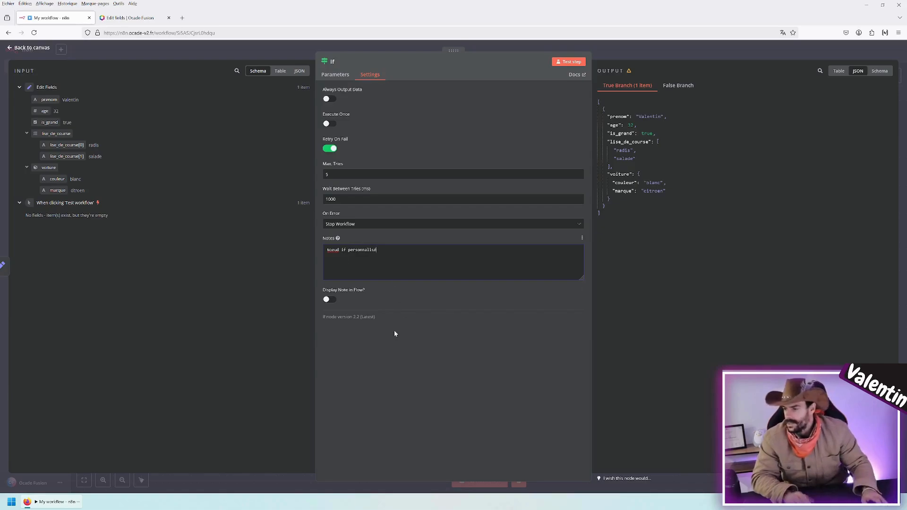
left_click(380, 357)
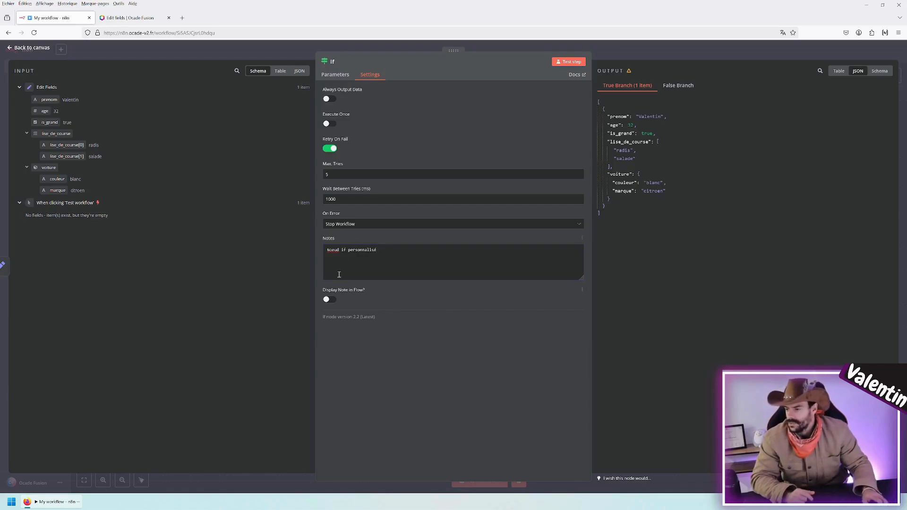
left_click(329, 301)
left_click(610, 55)
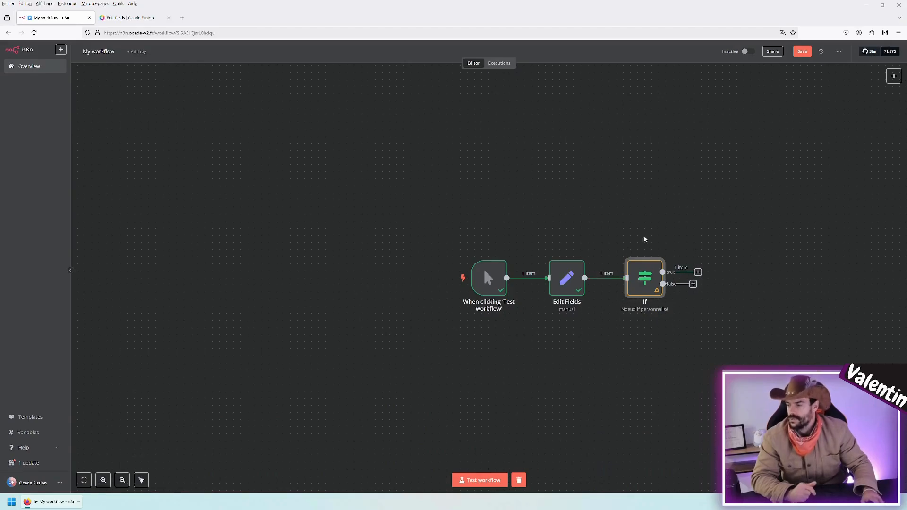
Run the Edit Fields node on its own from the canvas.
left_click(627, 323)
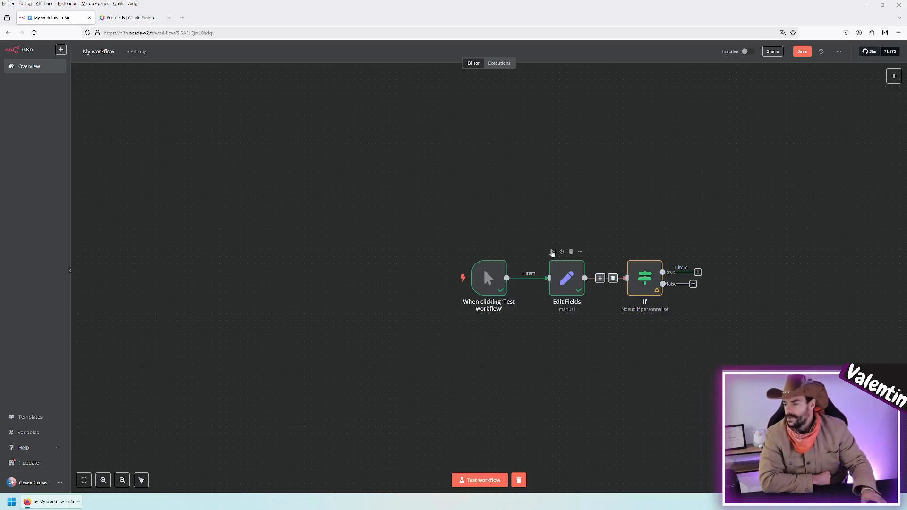
left_click(552, 252)
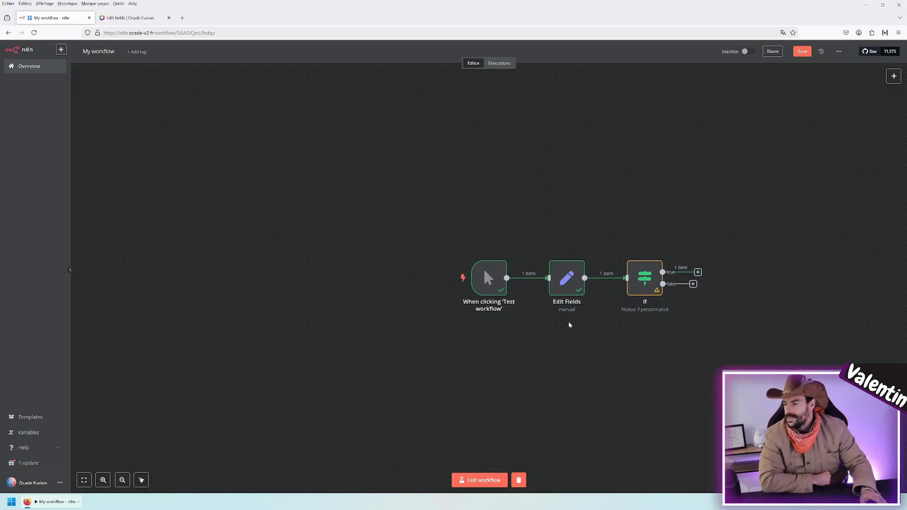